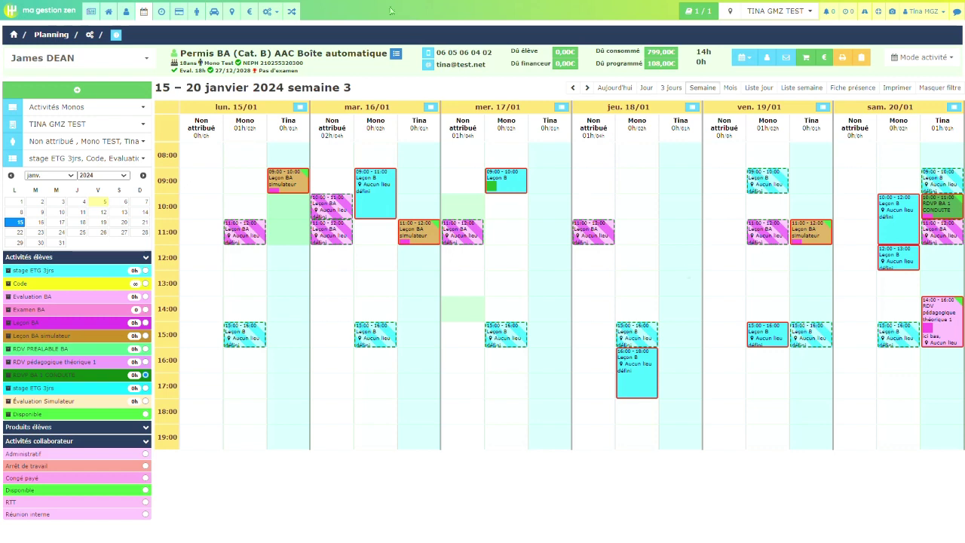
Open the client list and the record of the Permis BA AAC student with 30 € due
click(126, 11)
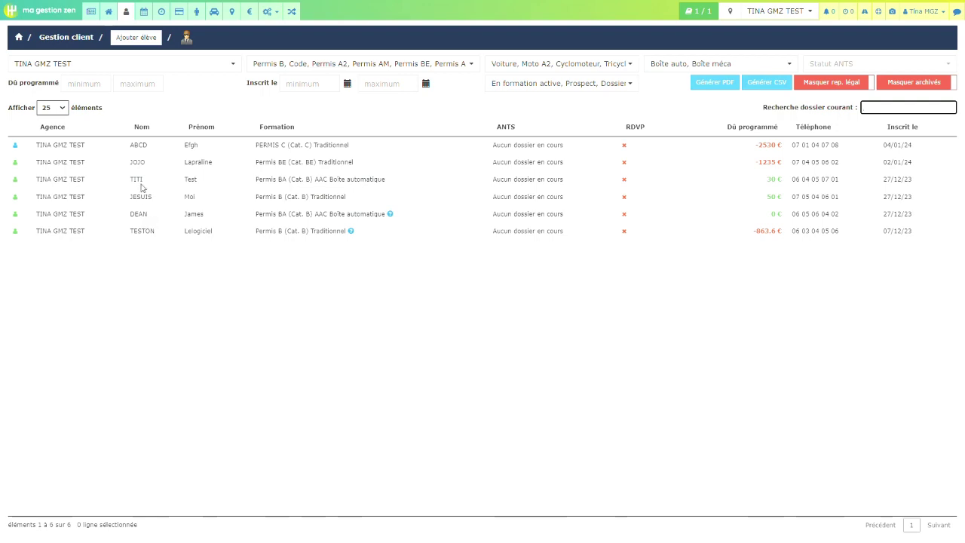
double_click(140, 184)
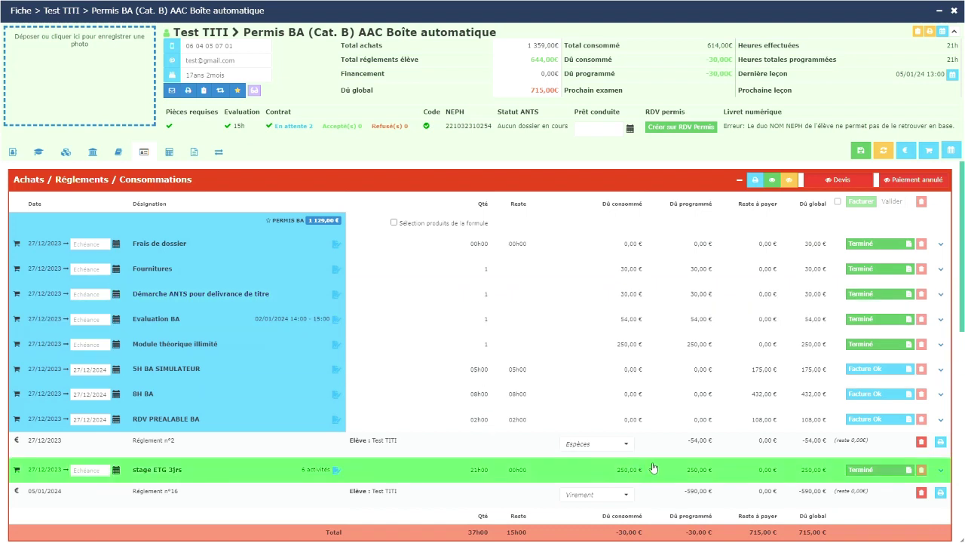
mouse_move(895, 477)
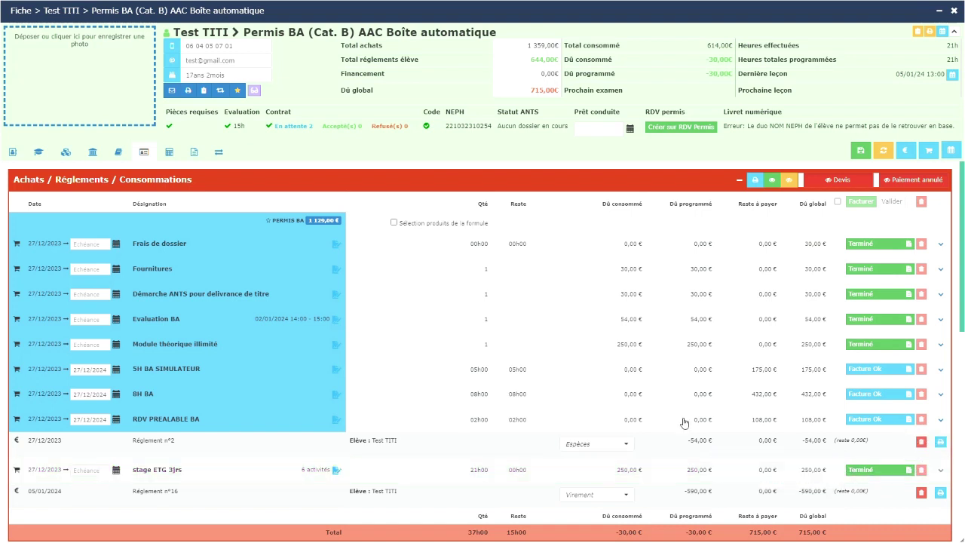
Open the student's invoicing and expand the product lines of the 27/12/2023 and 05/01/2024 invoices
click(169, 153)
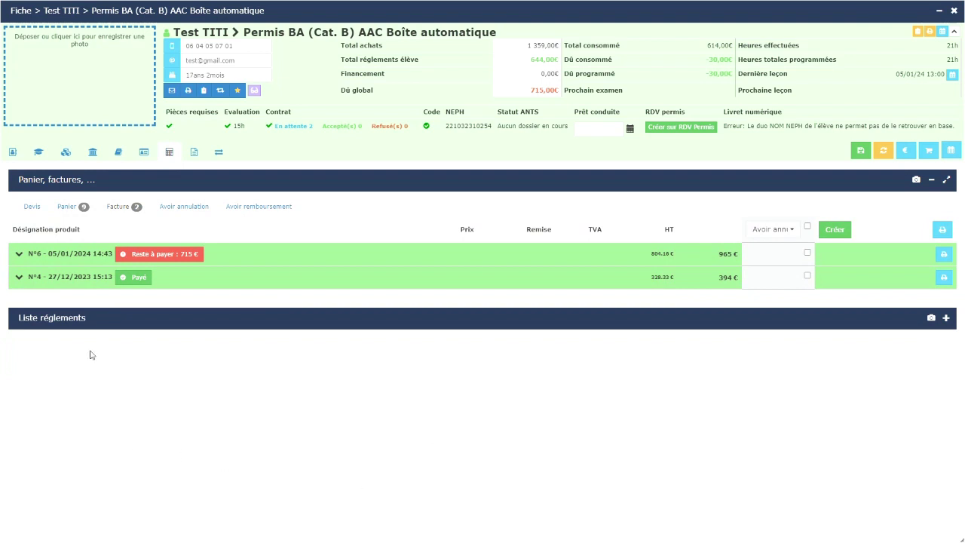
click(16, 279)
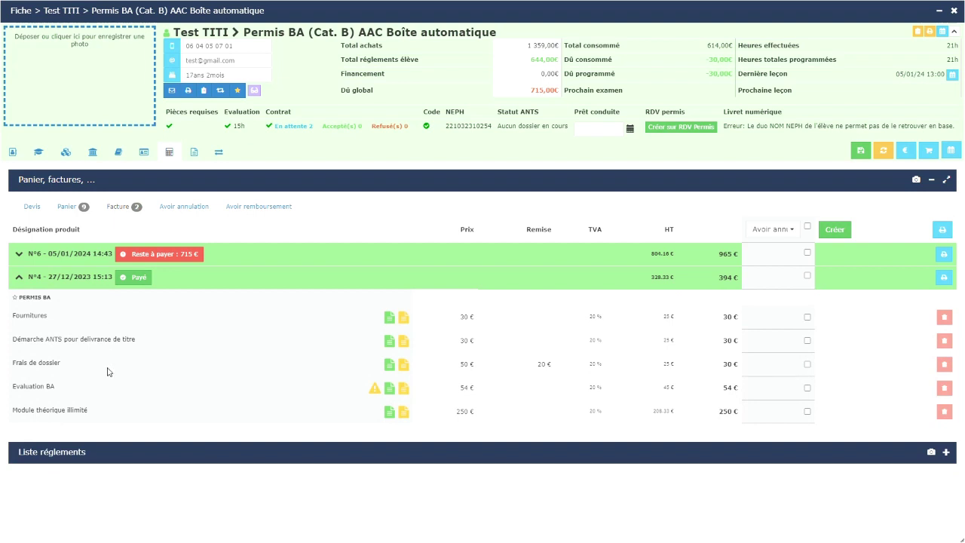
click(18, 255)
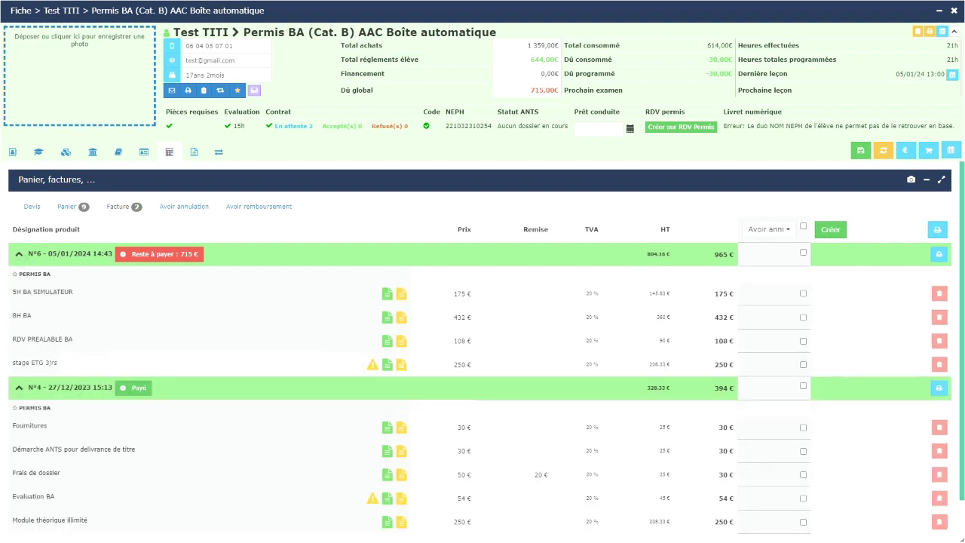
scroll(306, 392, down, 2)
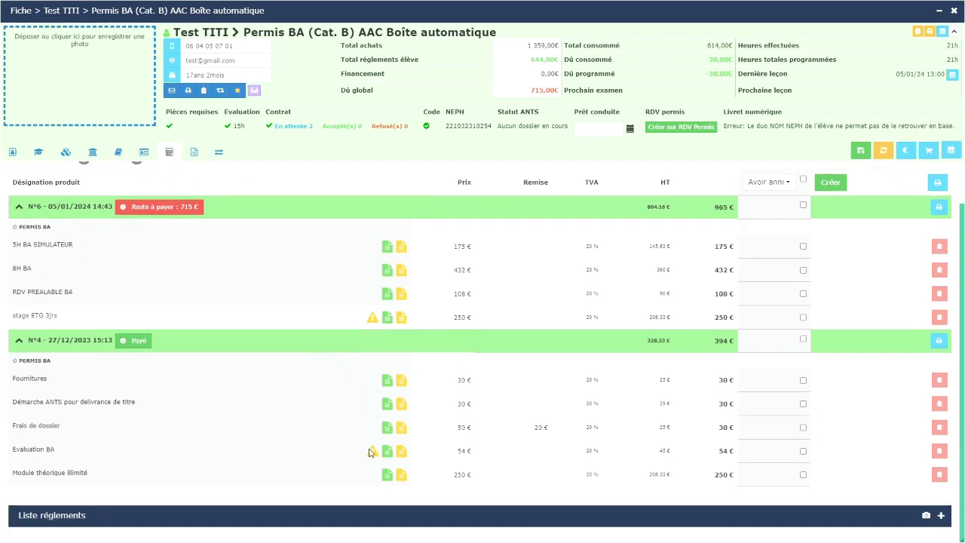
mouse_move(370, 453)
Review the purchases and summary on the account sheet, expanding the billing details of Module théorique illimité
click(143, 153)
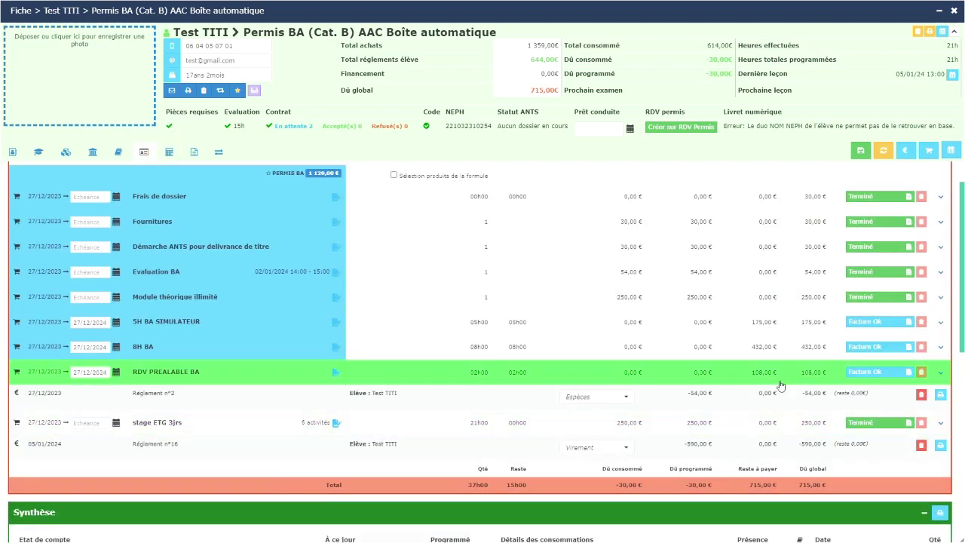
scroll(806, 387, down, 3)
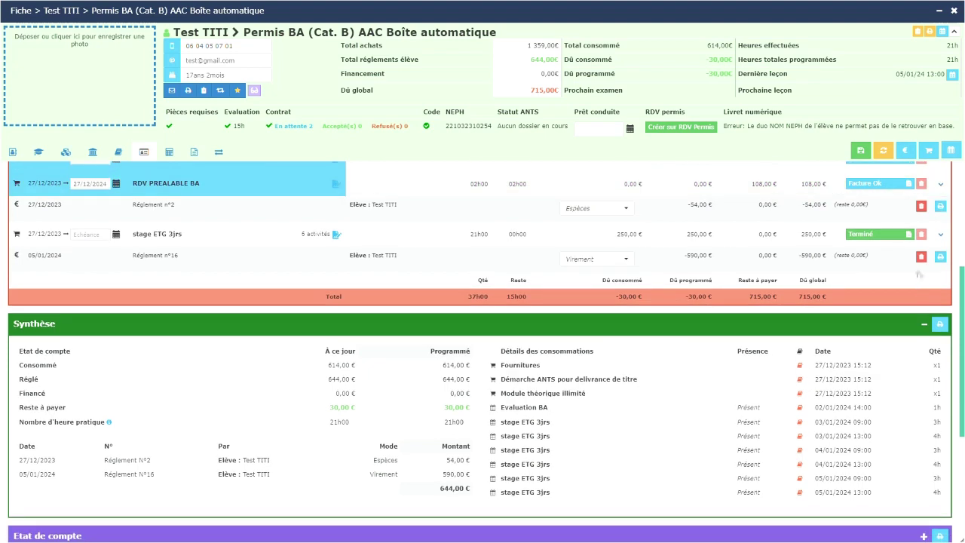
scroll(800, 219, up, 2)
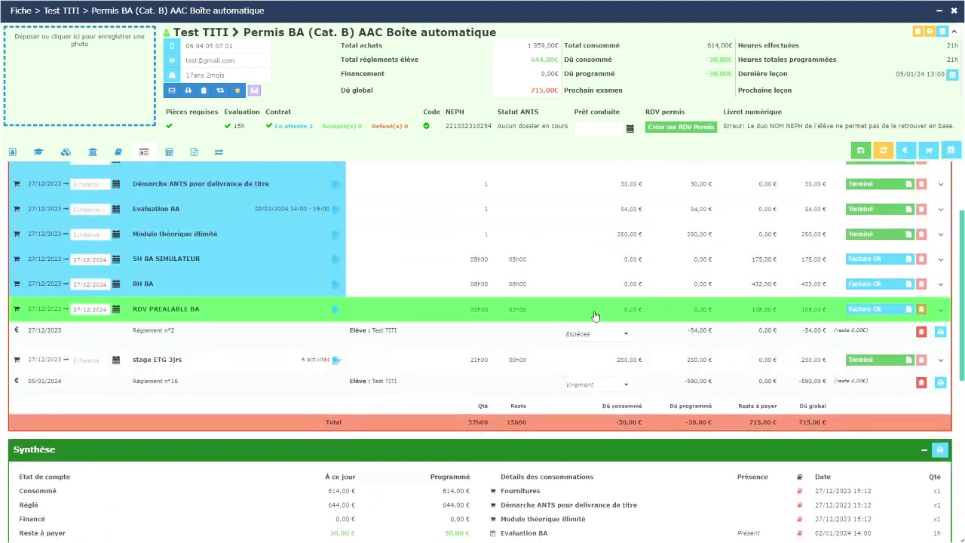
click(940, 235)
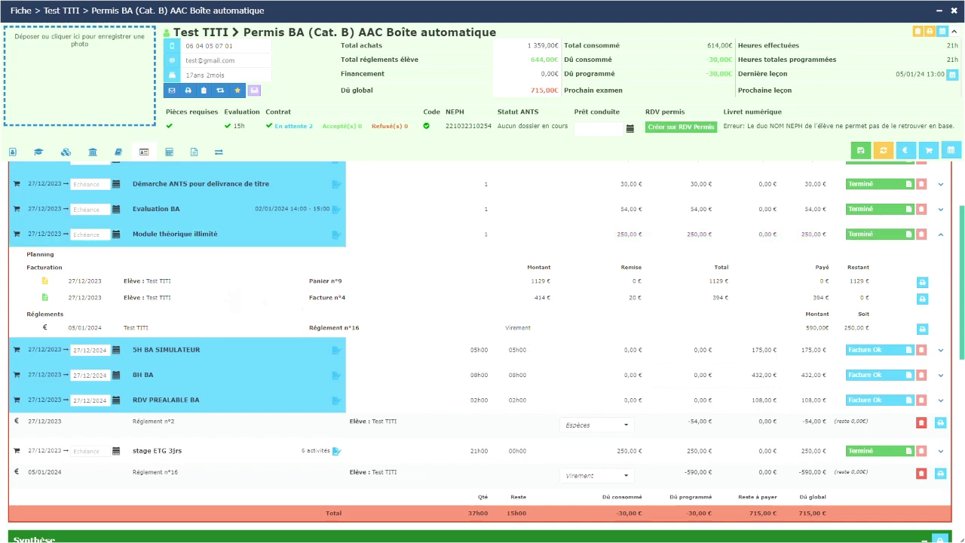
Compare the invoices with the account sheet and expand the planning, billing and payment details of stage ETG 3jrs
click(169, 152)
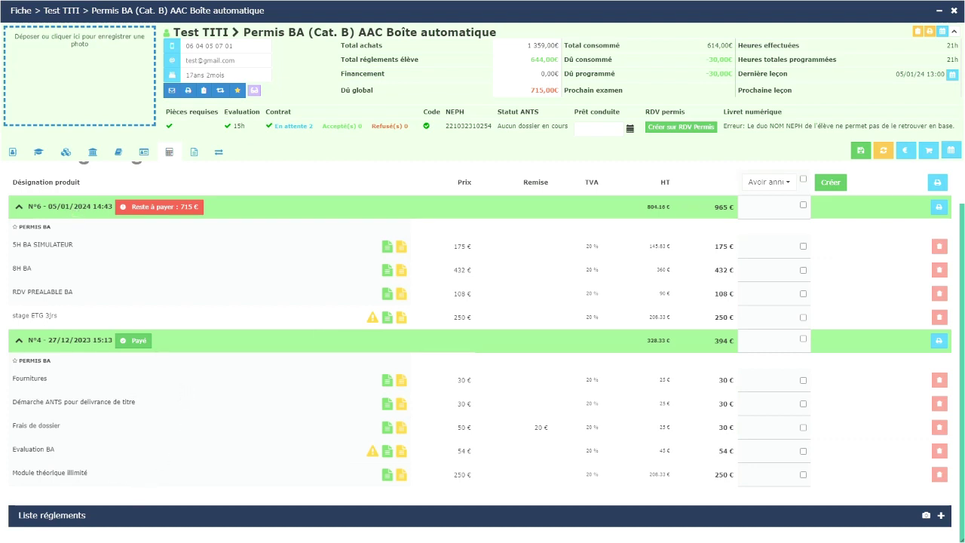
click(144, 152)
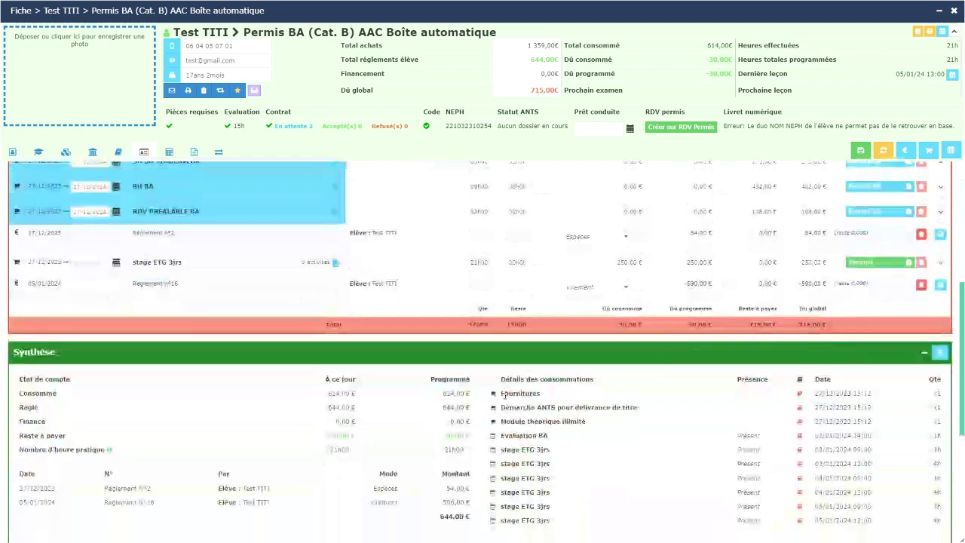
click(940, 262)
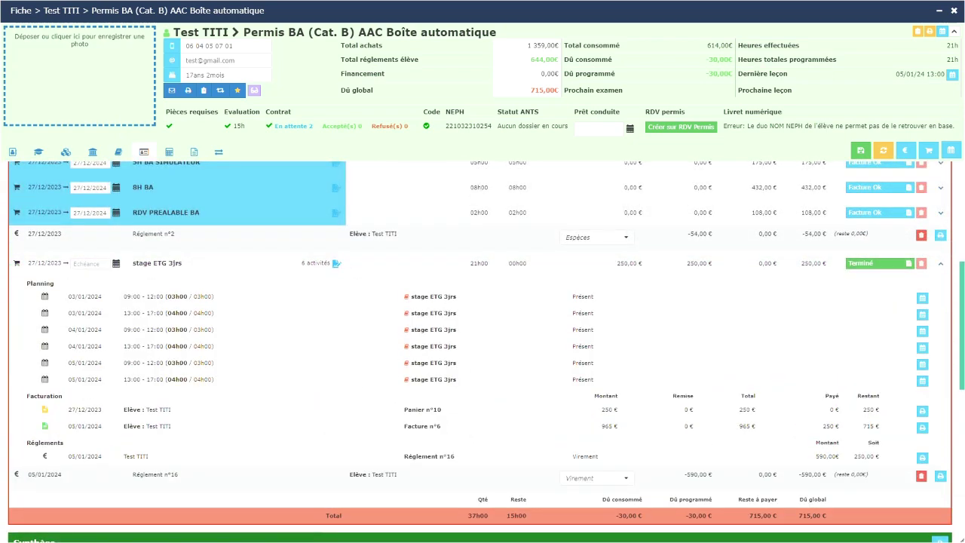
scroll(458, 431, up, 5)
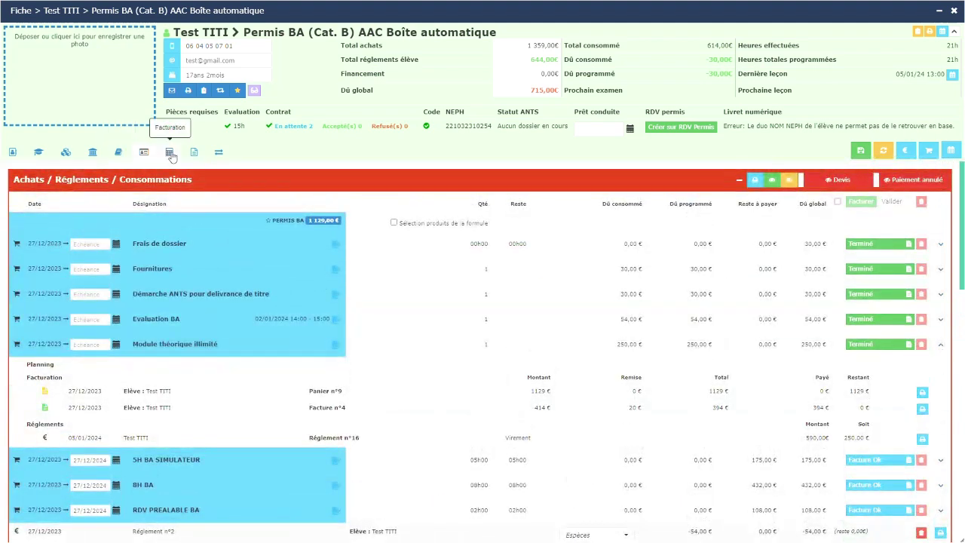
Create a cancellation credit note (Avoir annulation) covering every product of the 05/01/2024 invoice
click(171, 153)
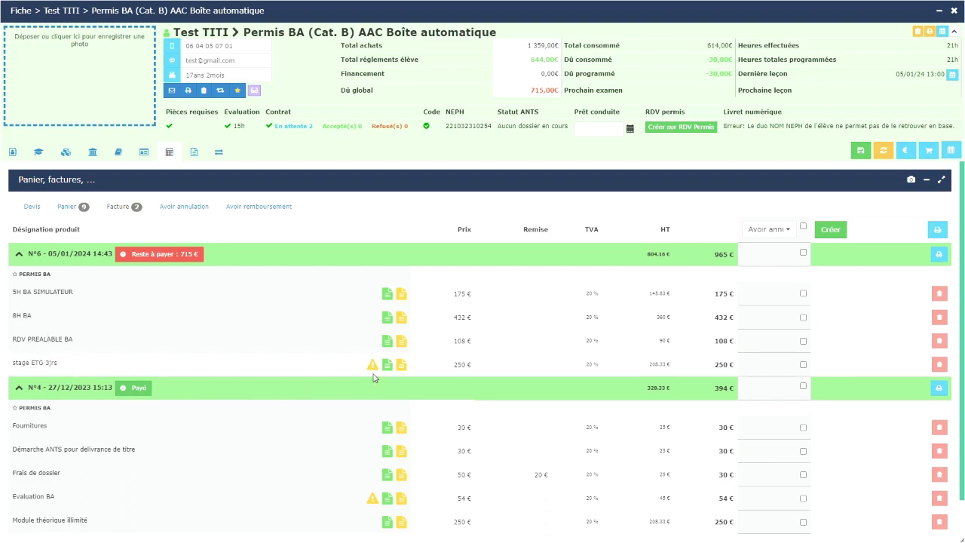
mouse_move(373, 365)
click(790, 230)
click(788, 246)
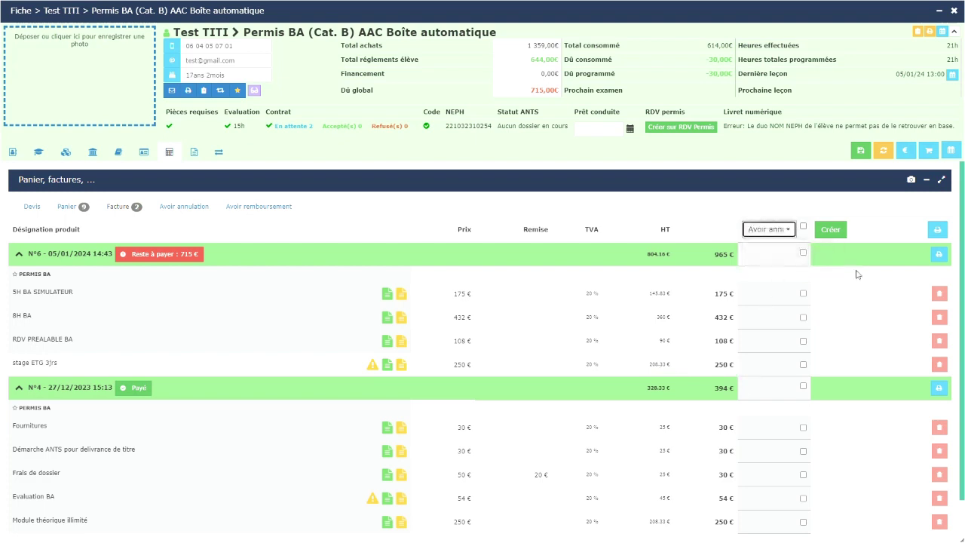
click(803, 253)
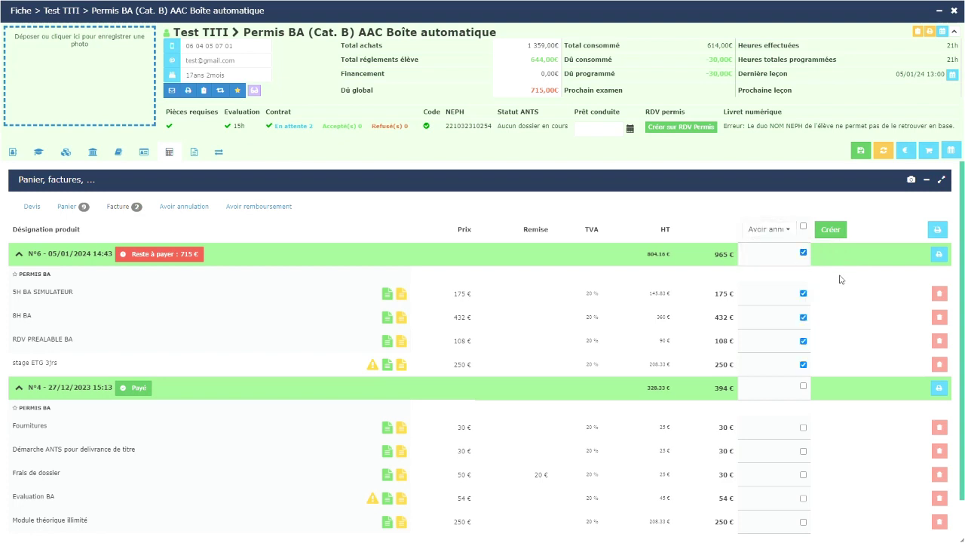
click(830, 229)
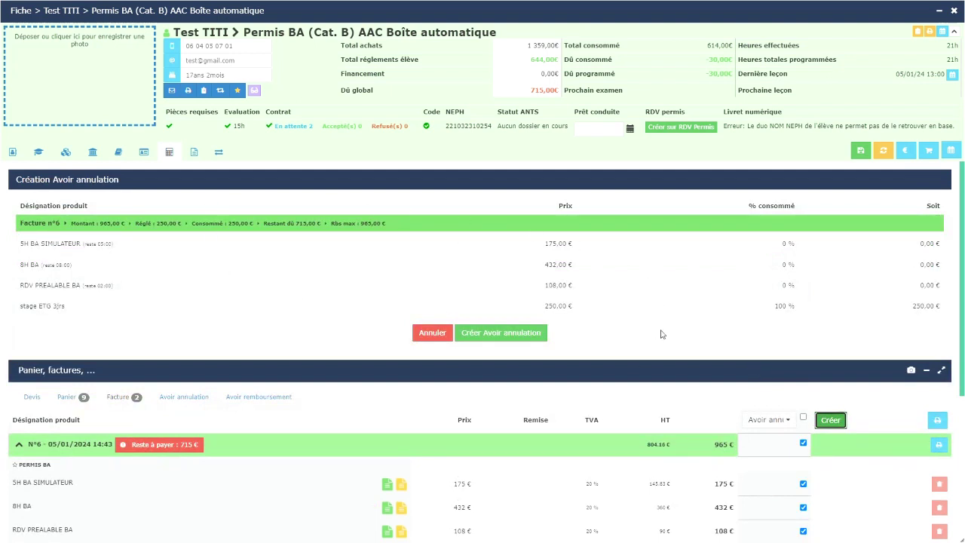
click(507, 332)
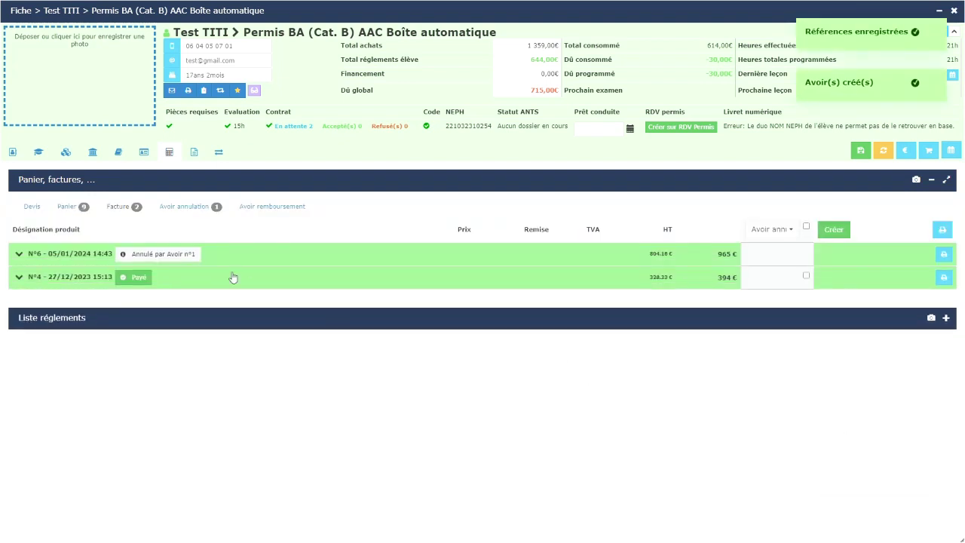
Expand the cancellation credit note's product lines and refresh the account sheet to check the purchases and payments
click(189, 204)
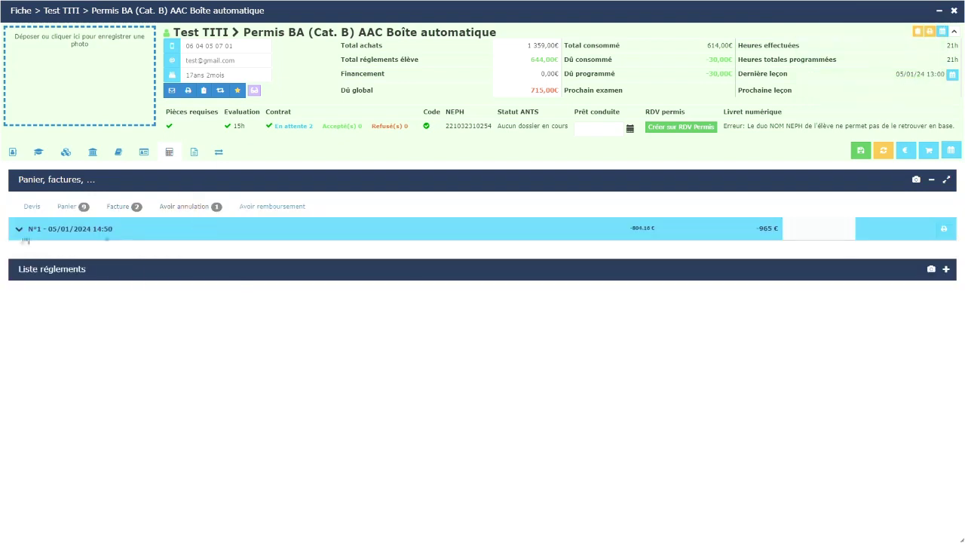
click(21, 230)
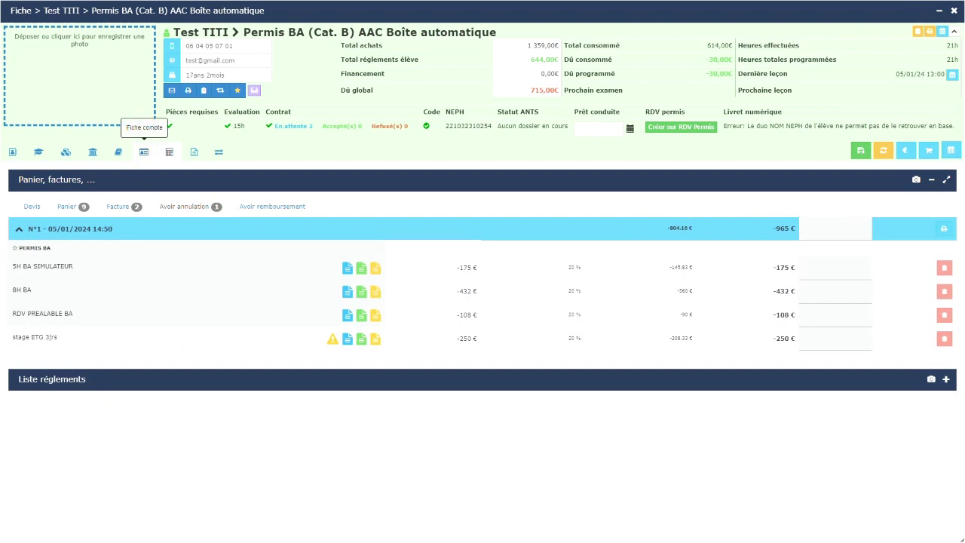
click(143, 153)
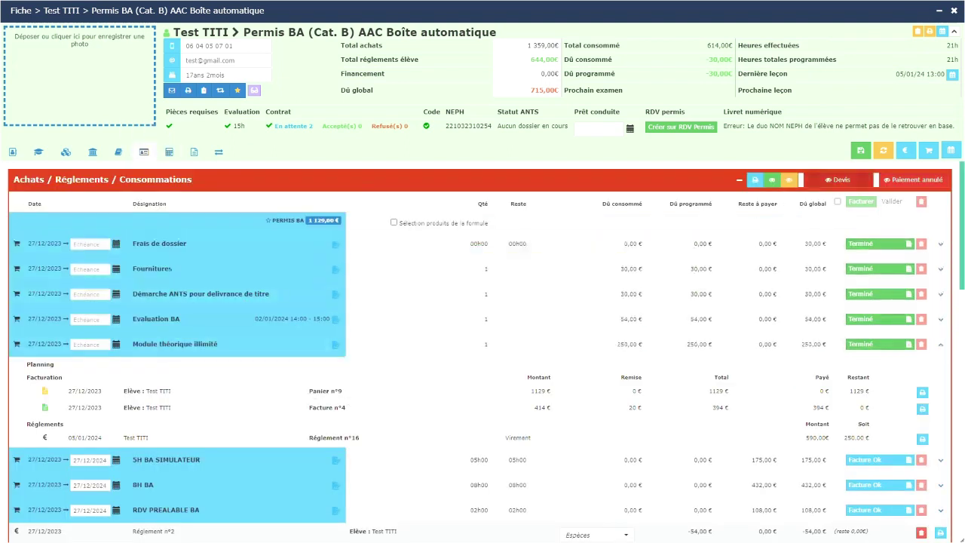
click(882, 150)
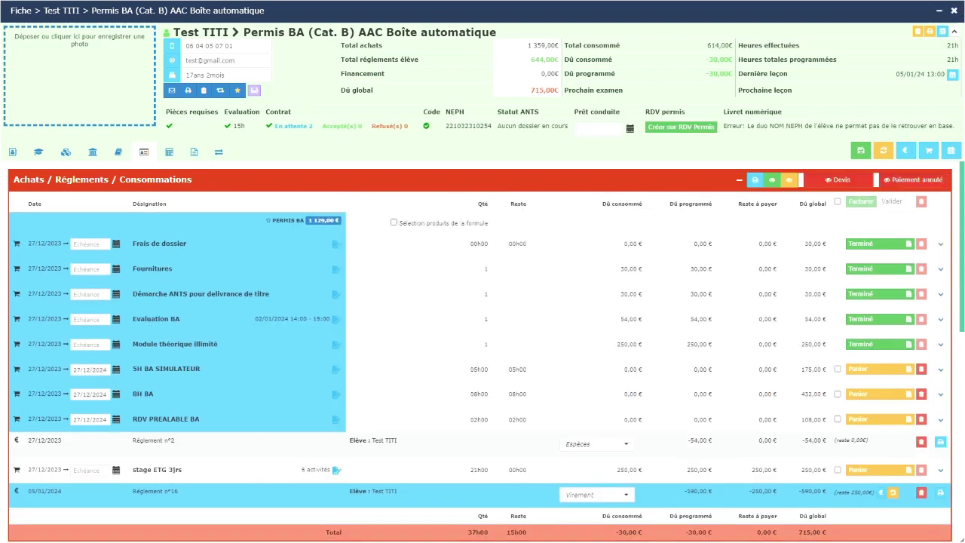
scroll(670, 371, down, 3)
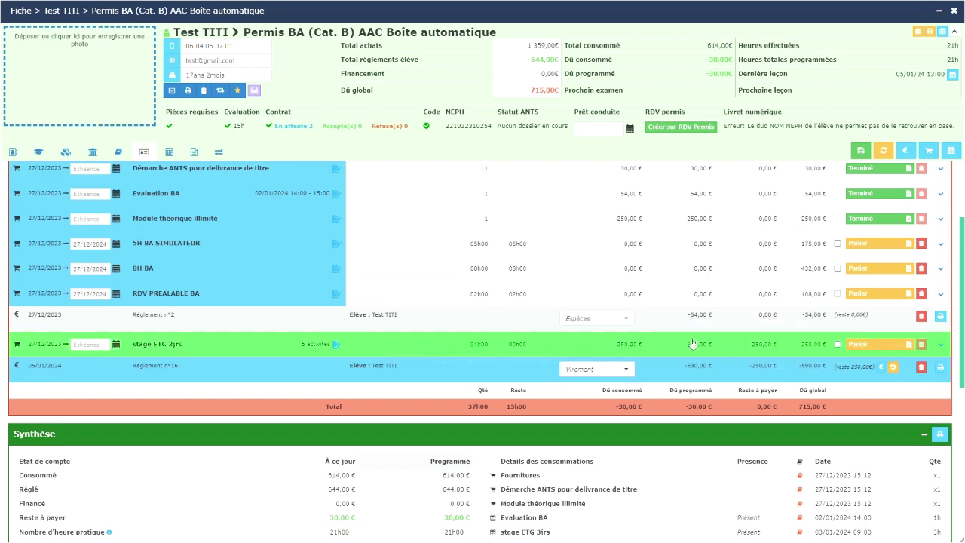
mouse_move(879, 352)
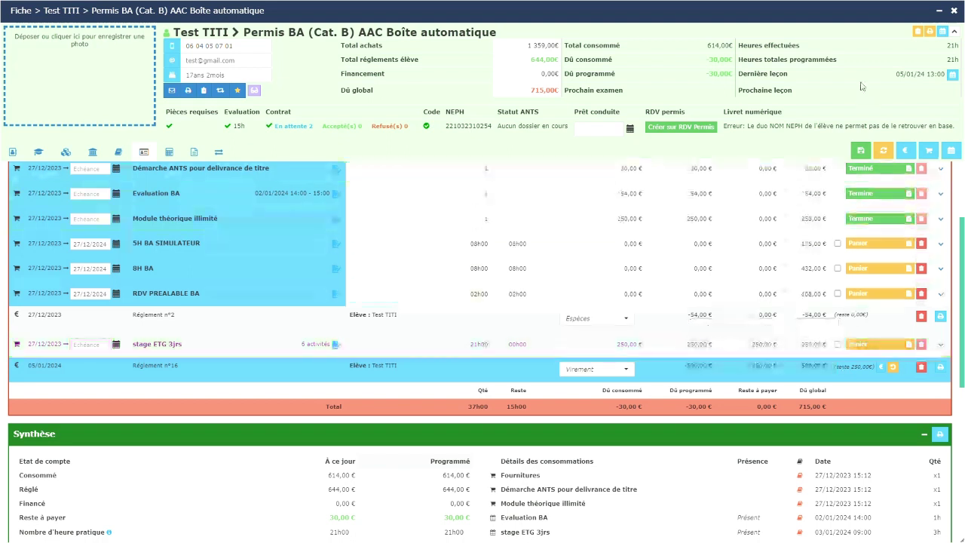
Expand the stage ETG 3jrs purchase and view its 03/01/2024 session from 09:00 to 12:00
click(940, 344)
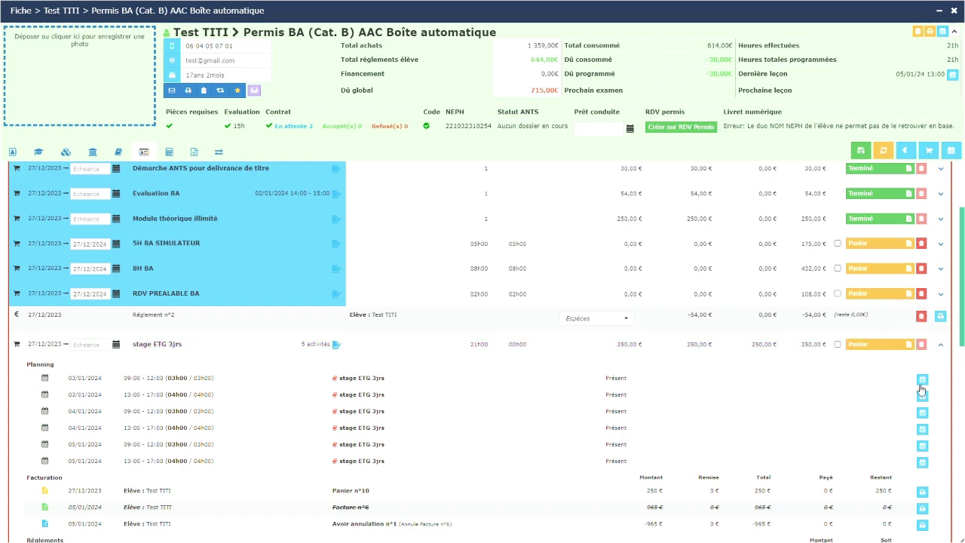
click(922, 379)
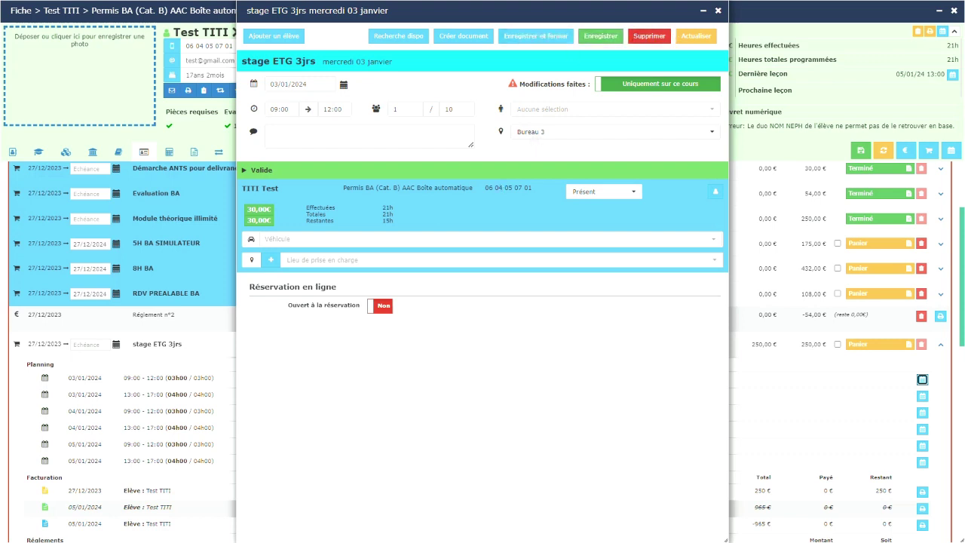
click(717, 10)
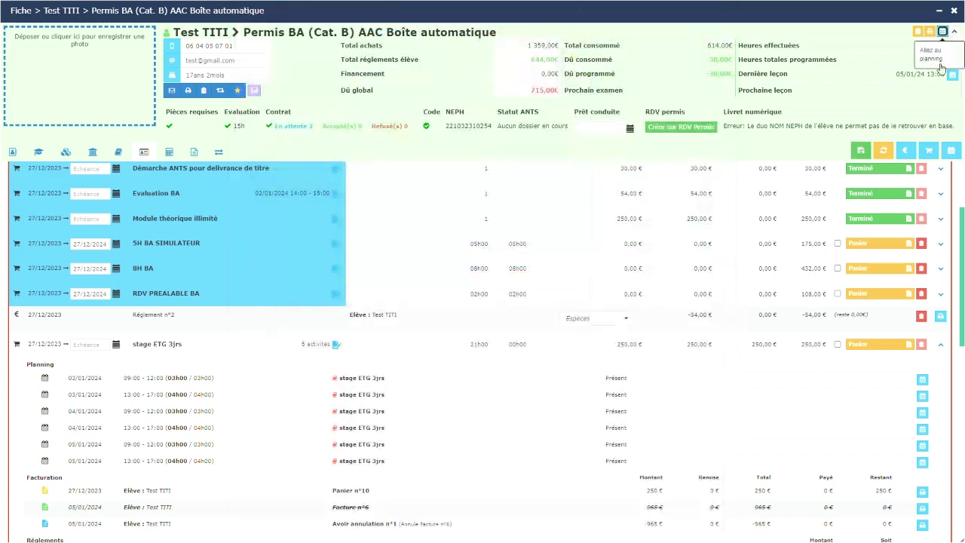
Go to the student's planning and display week 1, from 1 to 6 January 2024
click(943, 35)
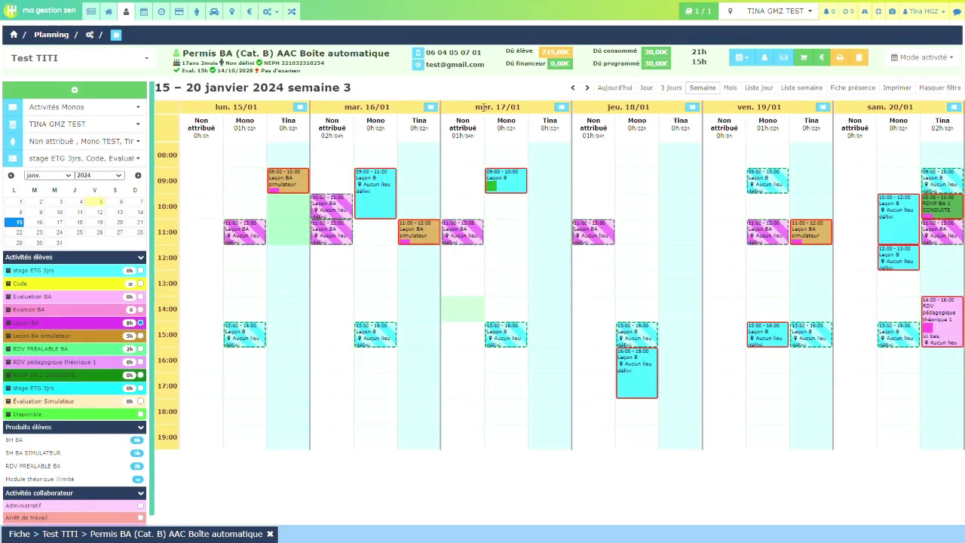
click(586, 87)
click(586, 87)
click(587, 87)
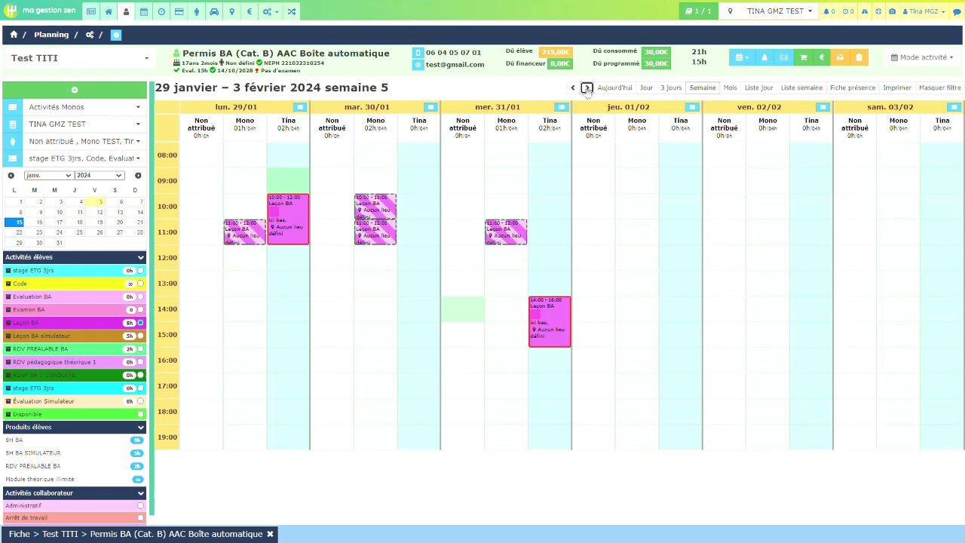
click(573, 88)
click(573, 87)
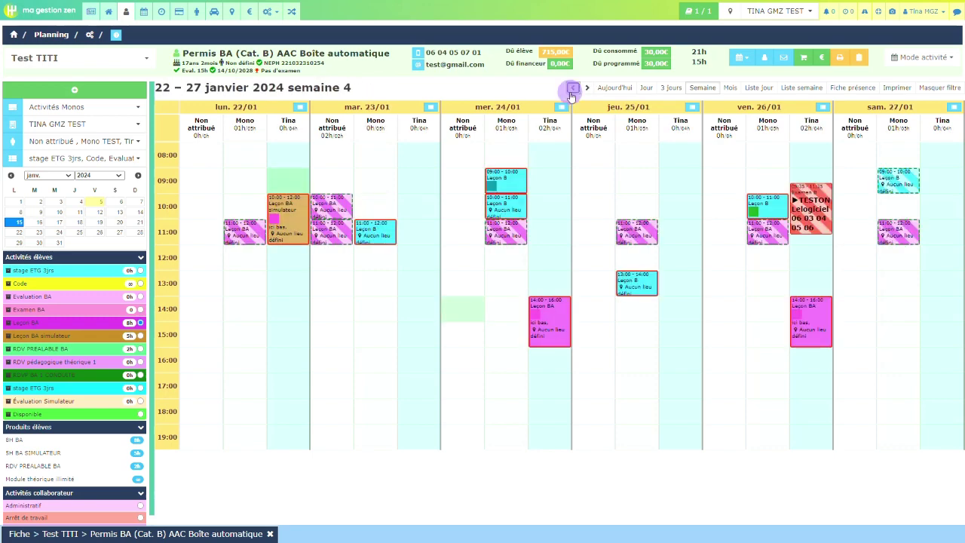
click(573, 87)
click(573, 87)
click(573, 88)
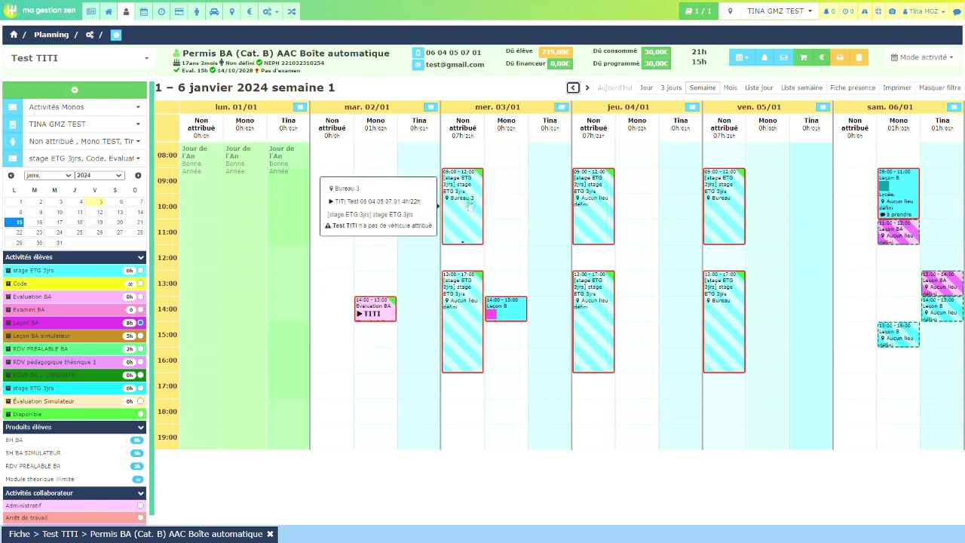
Remove the student from all the stage ETG 3jrs sessions, starting from the Wednesday 03/01 09:00 - 12:00 session
click(462, 188)
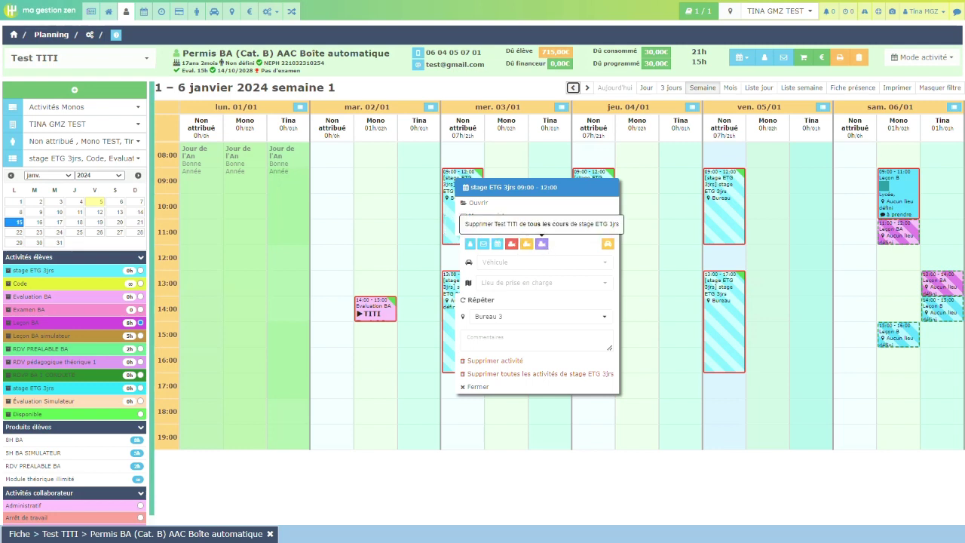
click(542, 246)
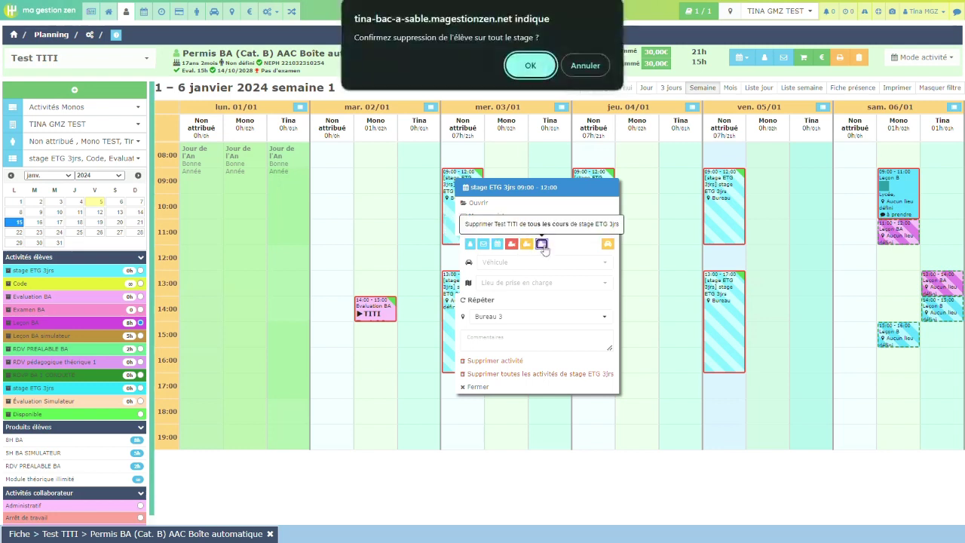
click(531, 66)
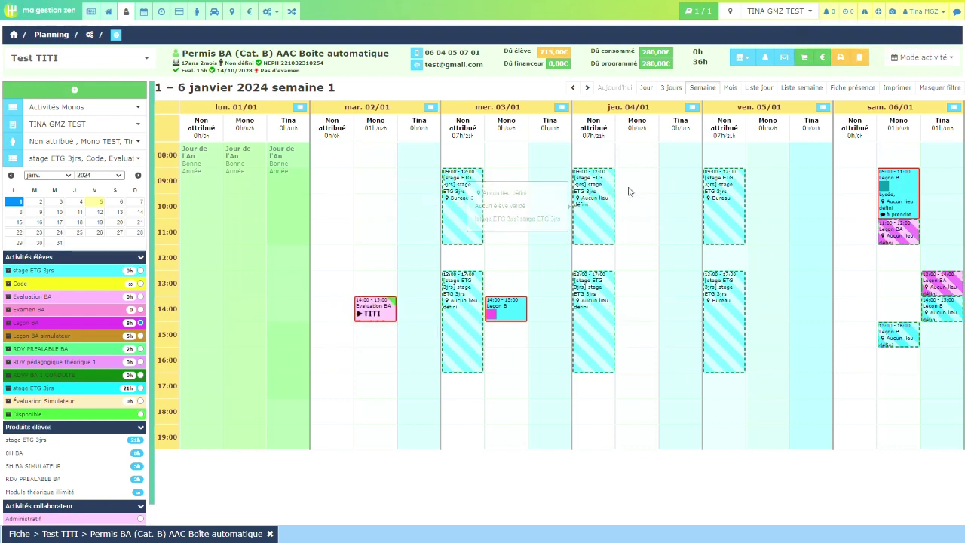
Delete the stage ETG 3jrs product from the purchases in the student's file
click(766, 61)
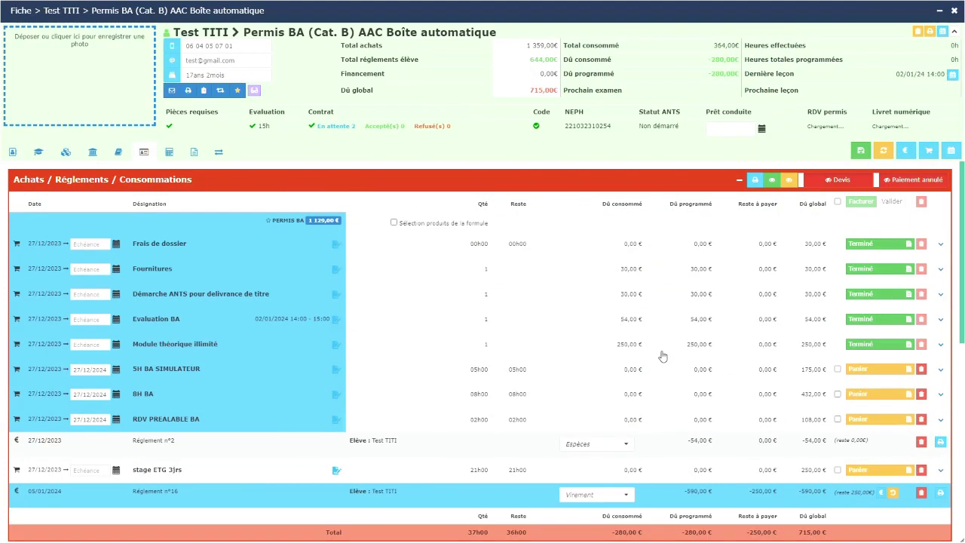
scroll(664, 357, down, 3)
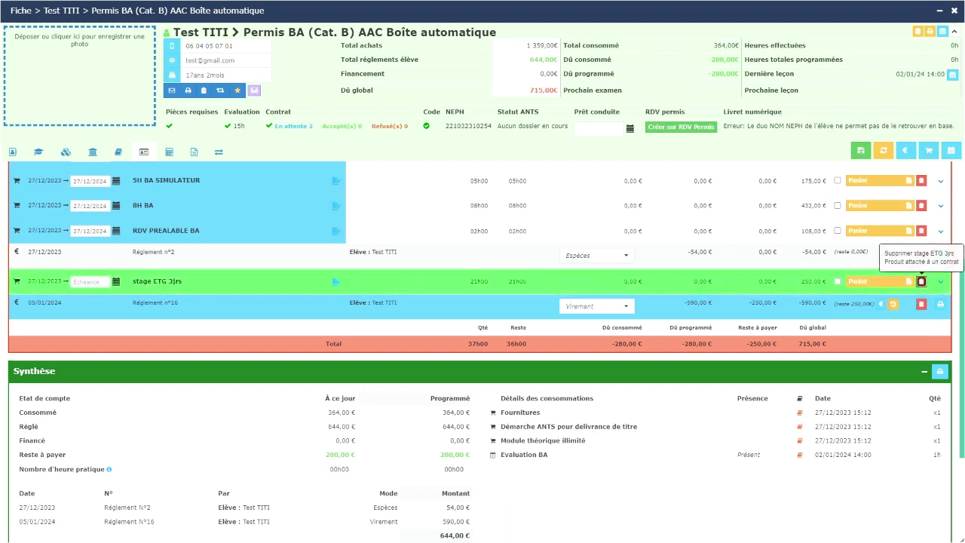
click(920, 281)
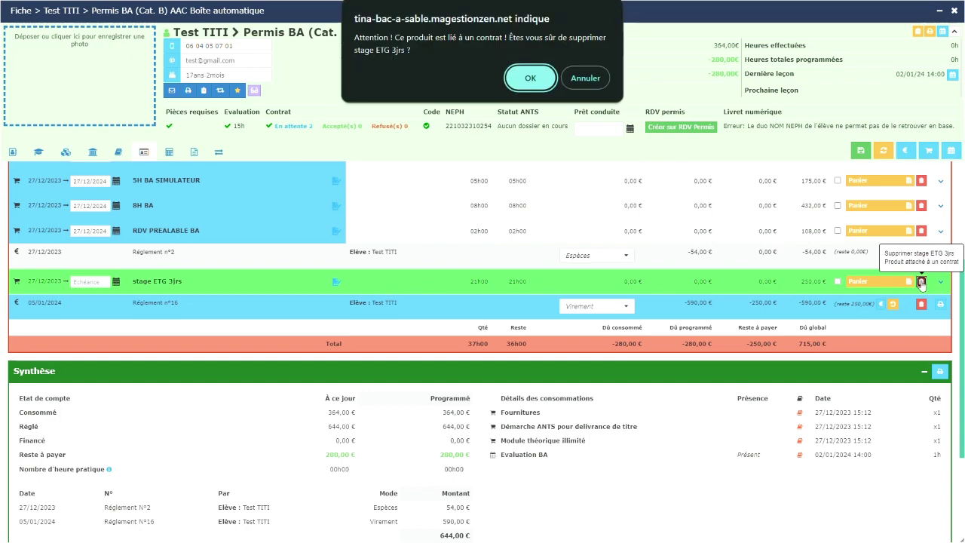
click(553, 82)
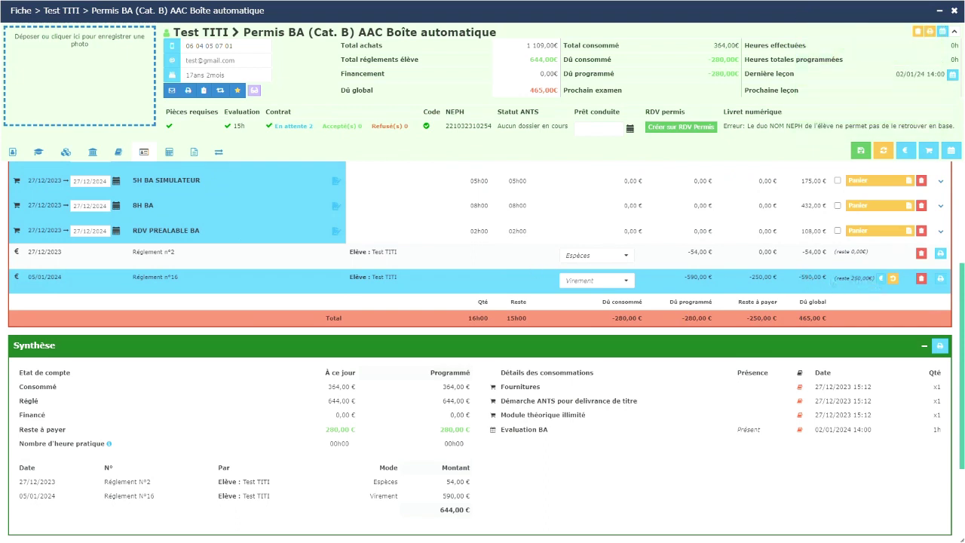
View the credits available in a new payment form and close the form without adding a payment
scroll(873, 281, up, 1)
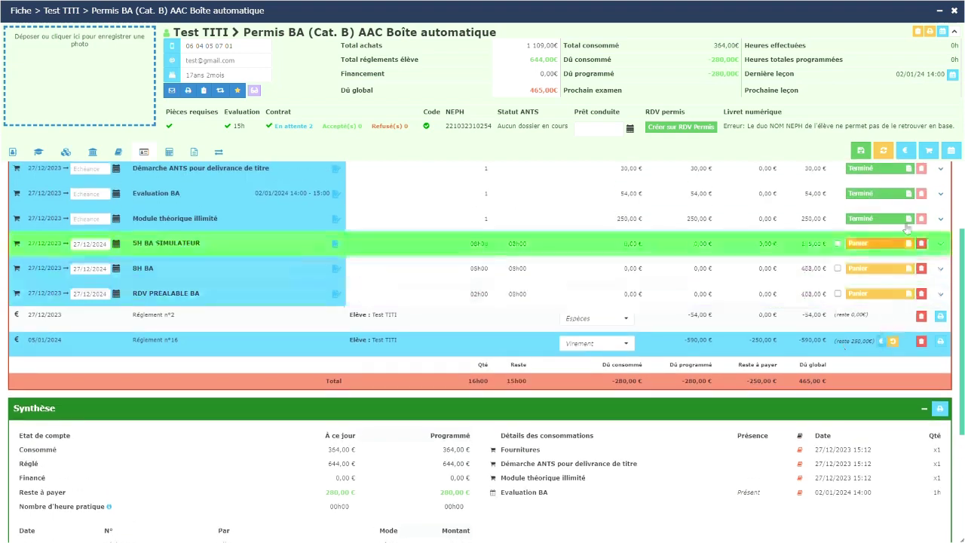
click(904, 151)
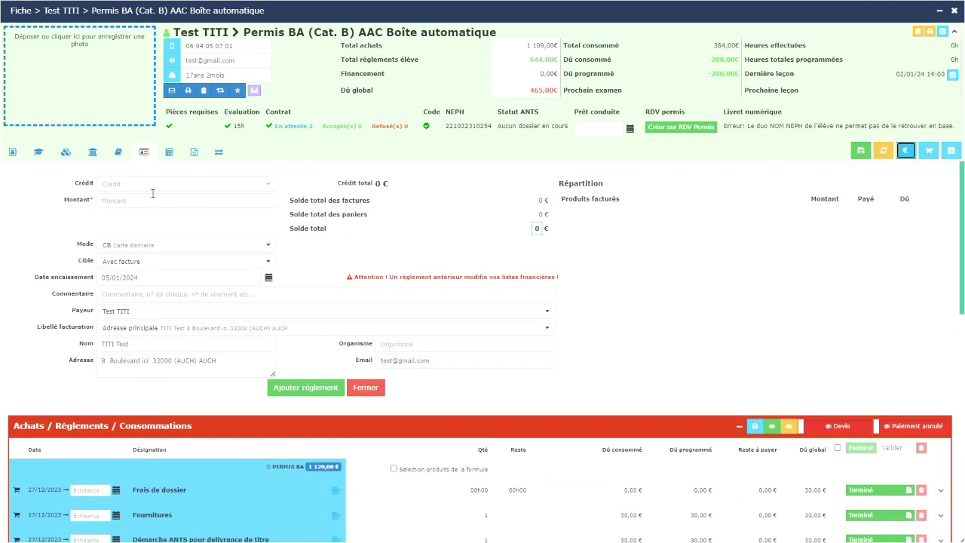
click(146, 185)
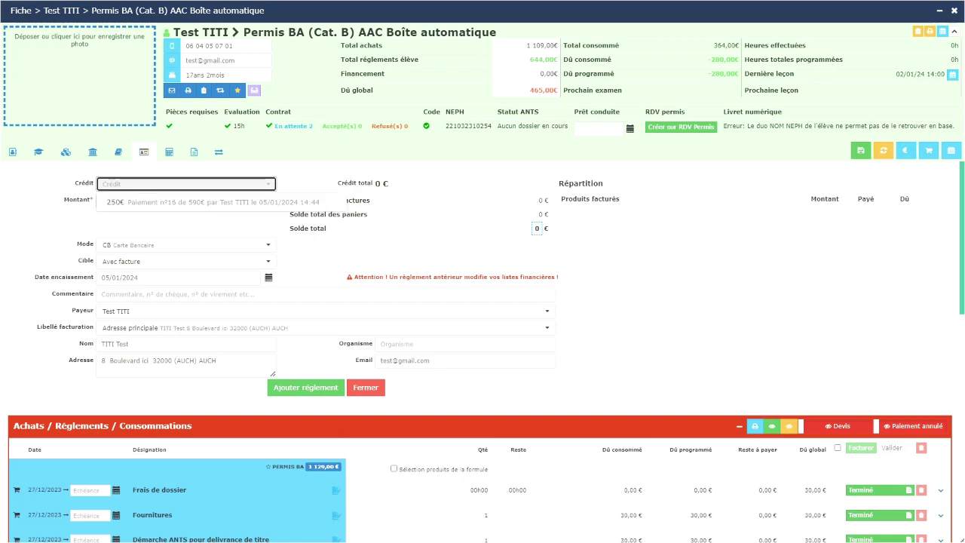
click(173, 210)
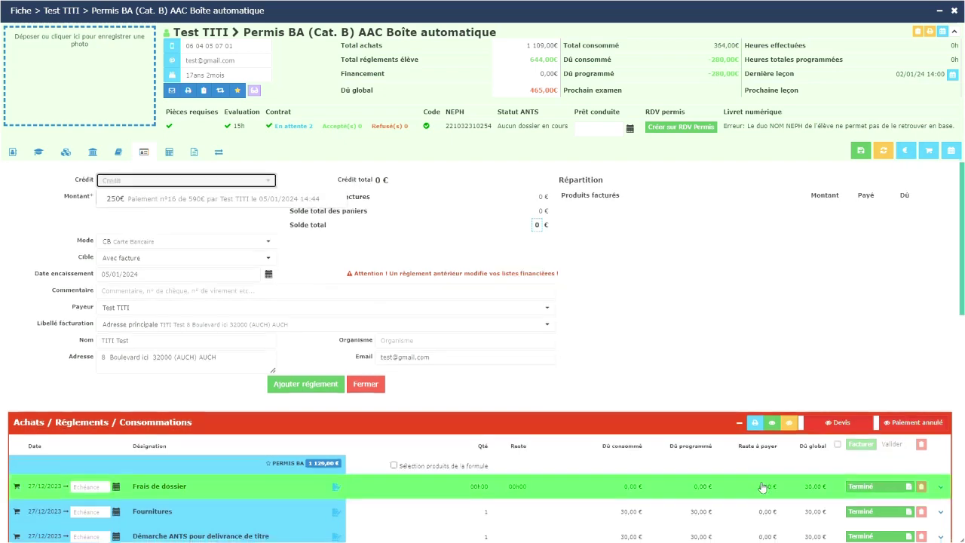
scroll(762, 486, down, 3)
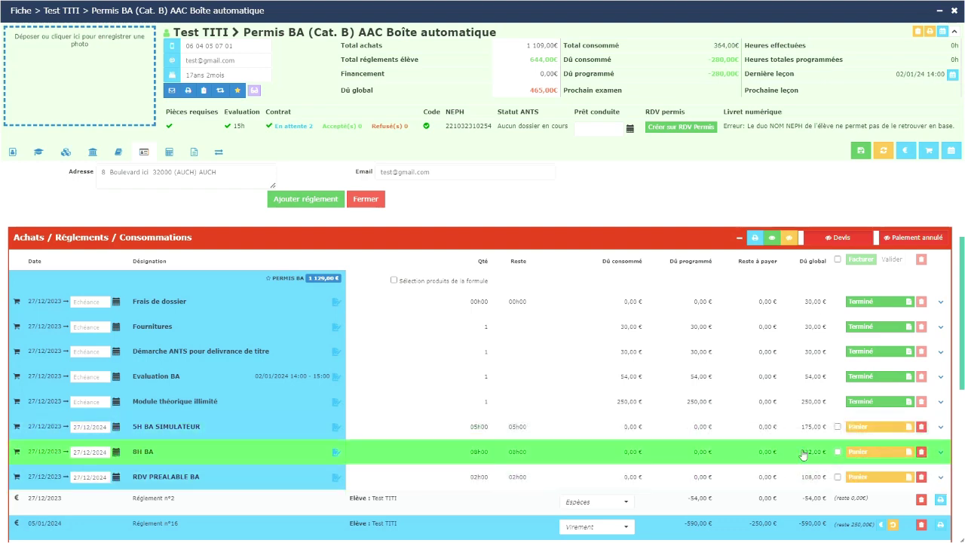
scroll(486, 352, up, 2)
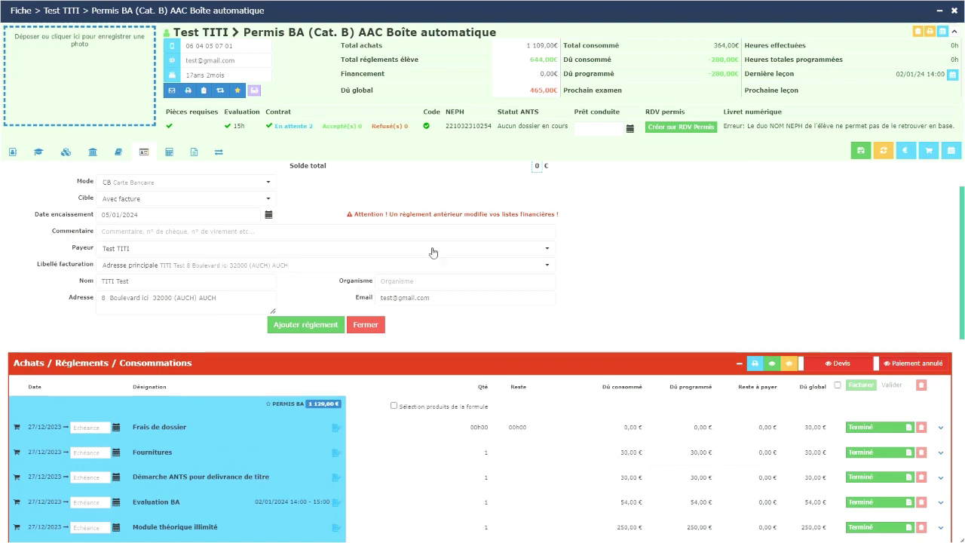
click(366, 324)
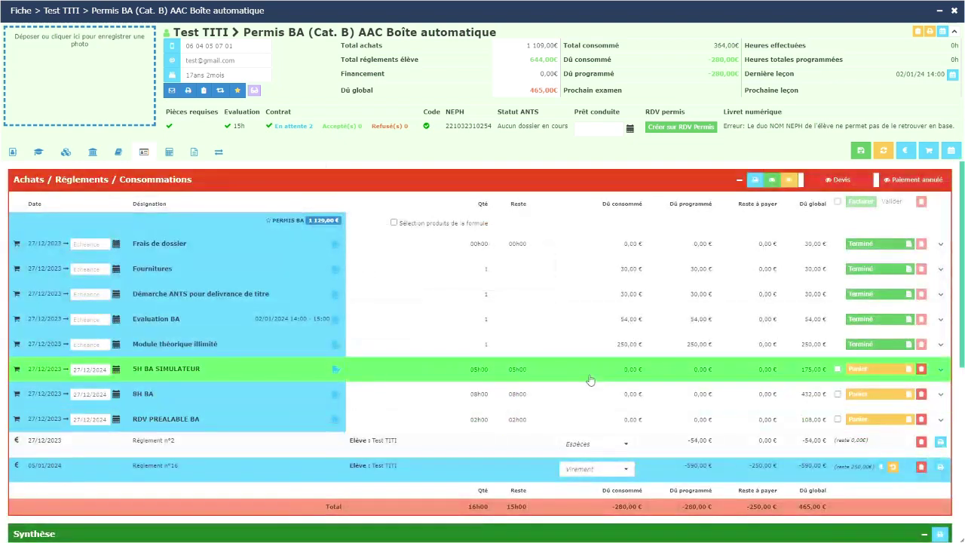
Start a refund of 250 € on the 05/01/2024 transfer payment, with RBVIR Remboursement virement as the refund method
scroll(592, 381, down, 2)
scroll(592, 380, up, 2)
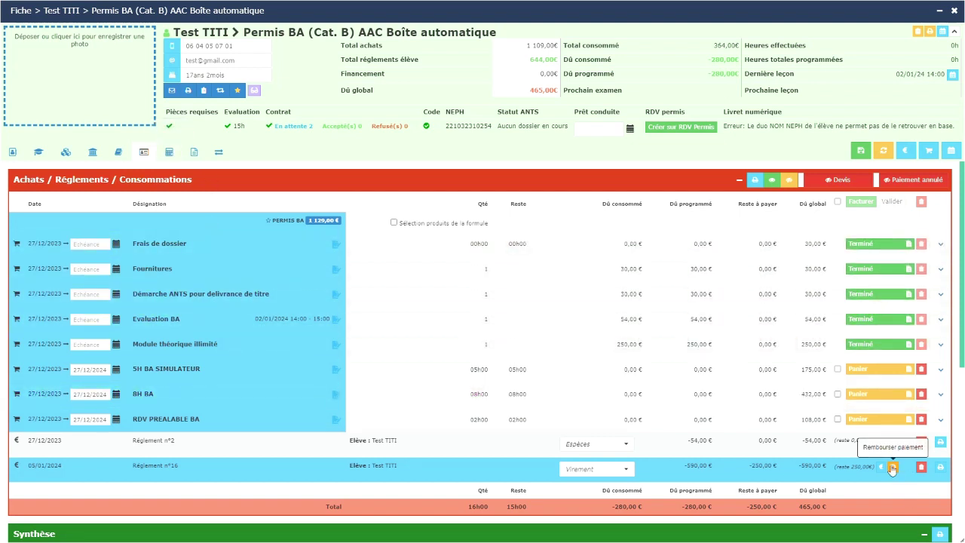
click(892, 467)
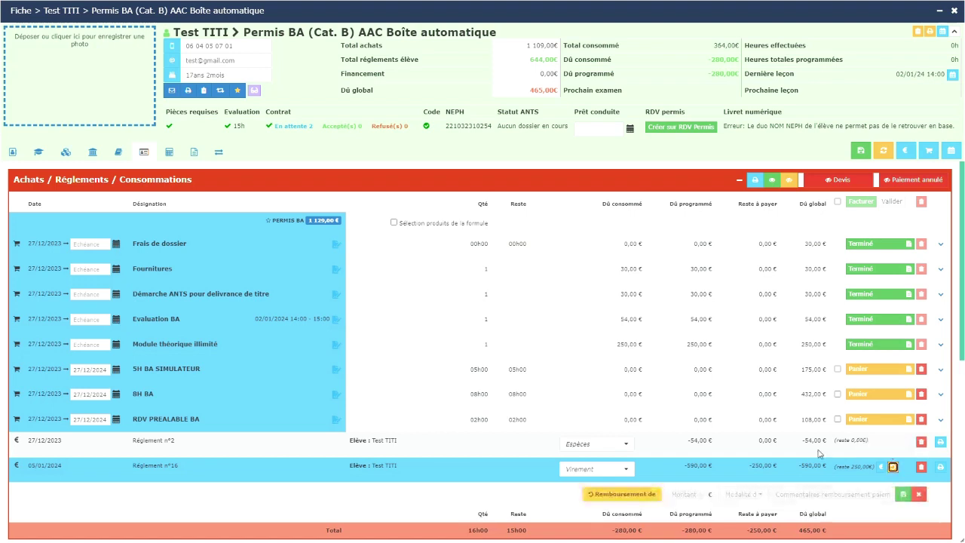
scroll(664, 422, down, 2)
click(685, 368)
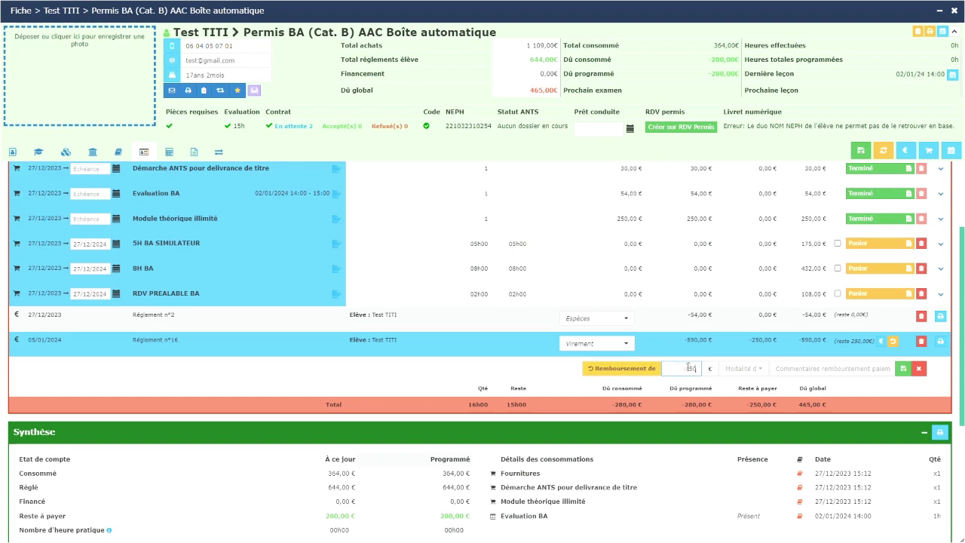
click(760, 369)
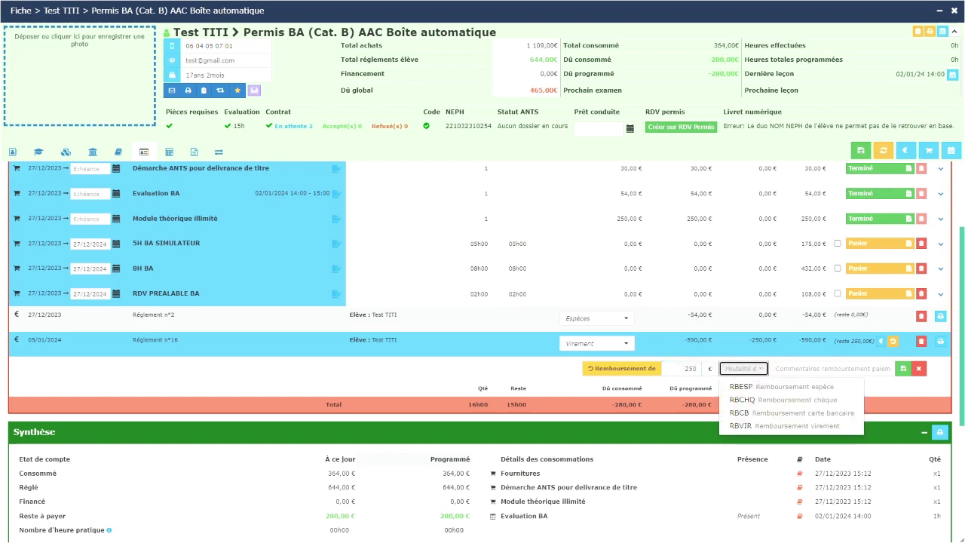
click(783, 426)
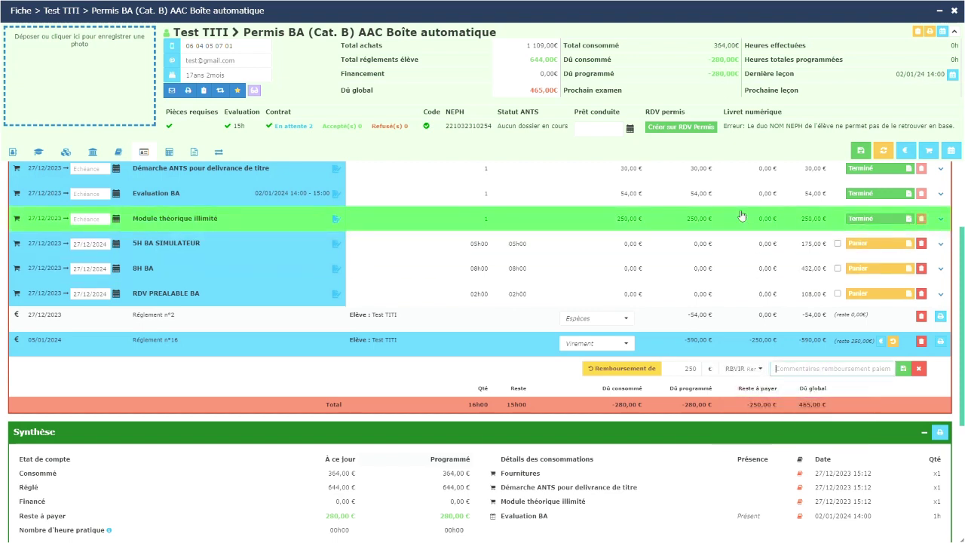
Add the refund comment "ANNULE SON STAGE POUR CAUSE PERSONNEL" and validate the refund
click(779, 368)
text(ANNULE SON STAGE POUR CAUSE PERE)
text(ONNEL)
click(904, 369)
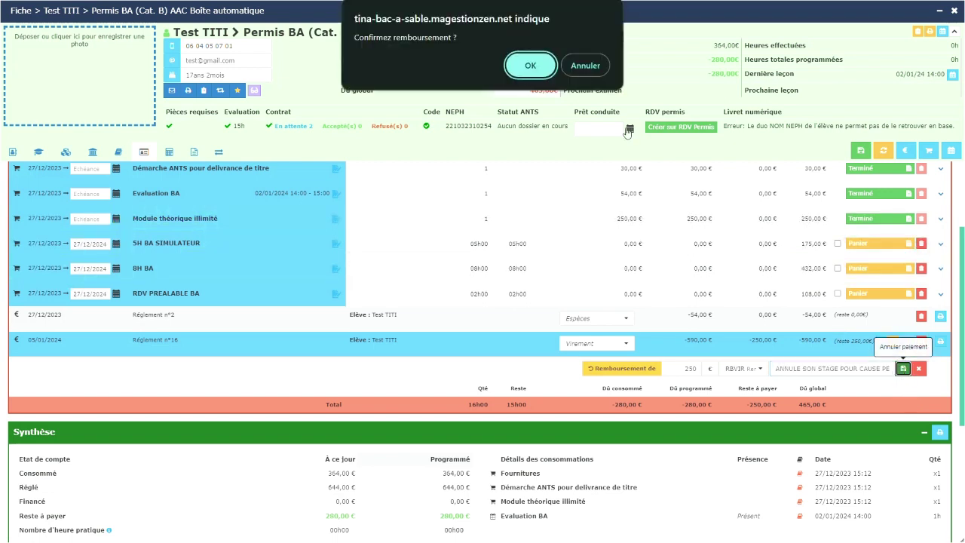
click(546, 72)
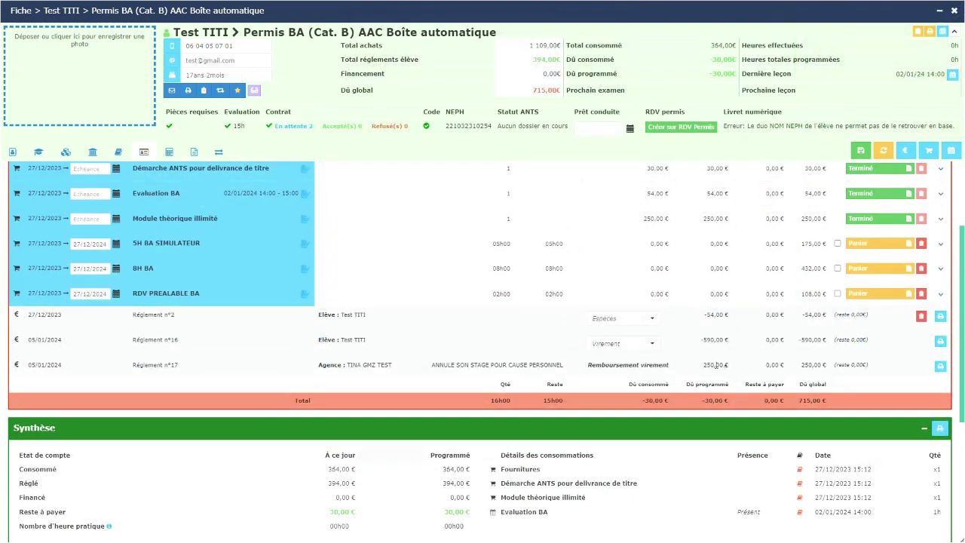
Save the student's file and close it
scroll(829, 249, up, 3)
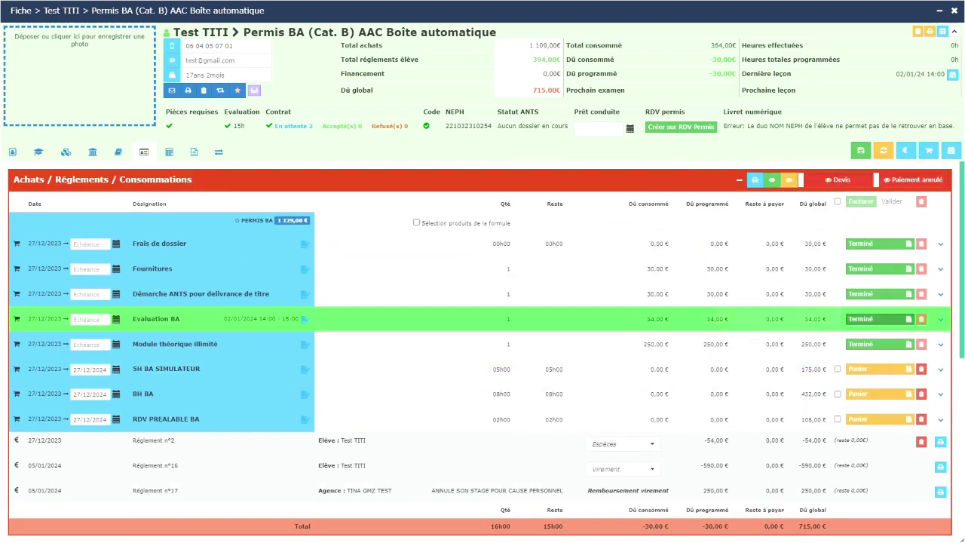
scroll(788, 342, down, 3)
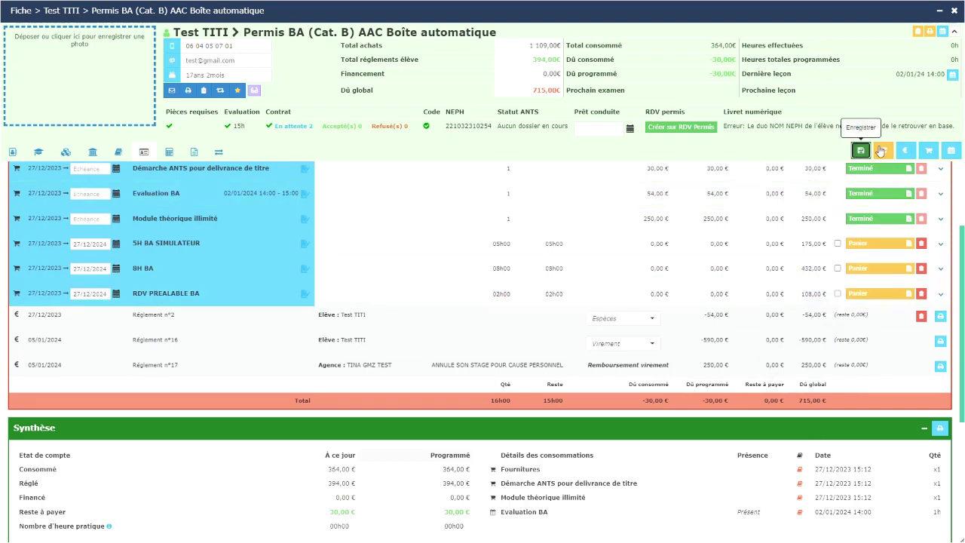
click(862, 150)
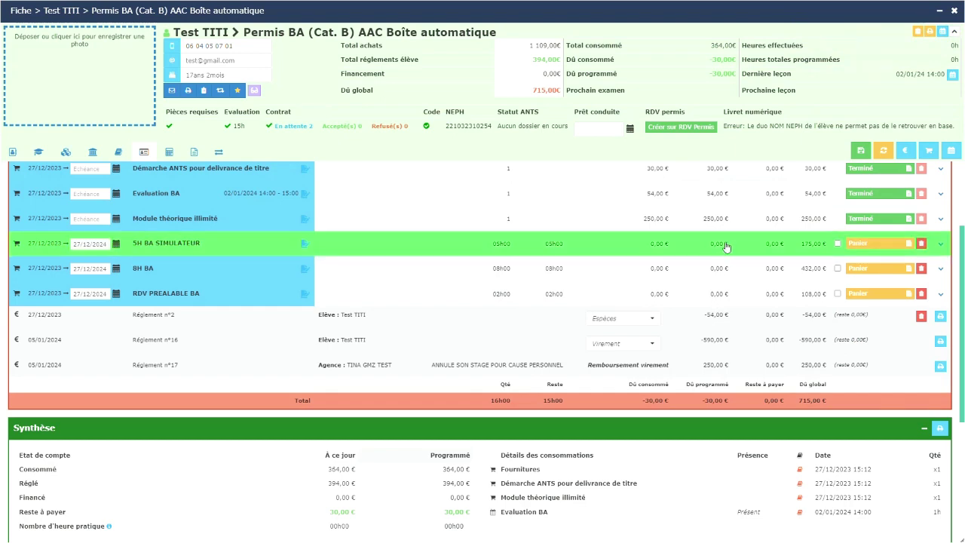
click(955, 10)
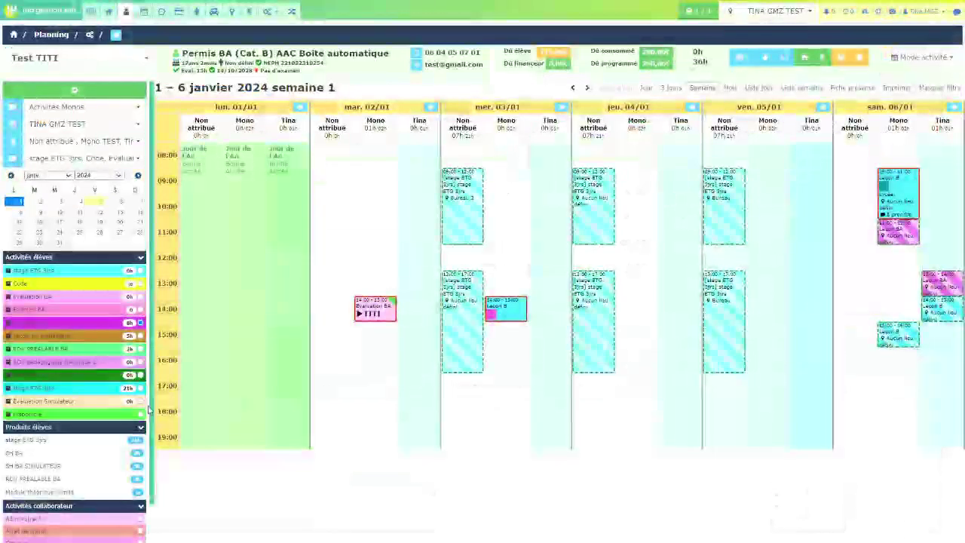
Open the Permis B (Cat. B) Traditionnel student file registered on 07/12/23 and examine its purchases, payments and invoices
click(115, 56)
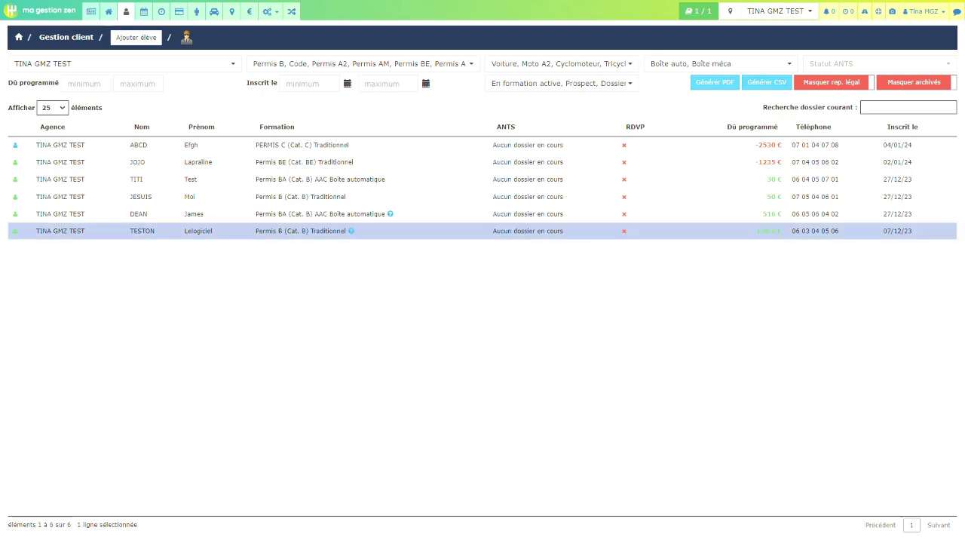
double_click(268, 230)
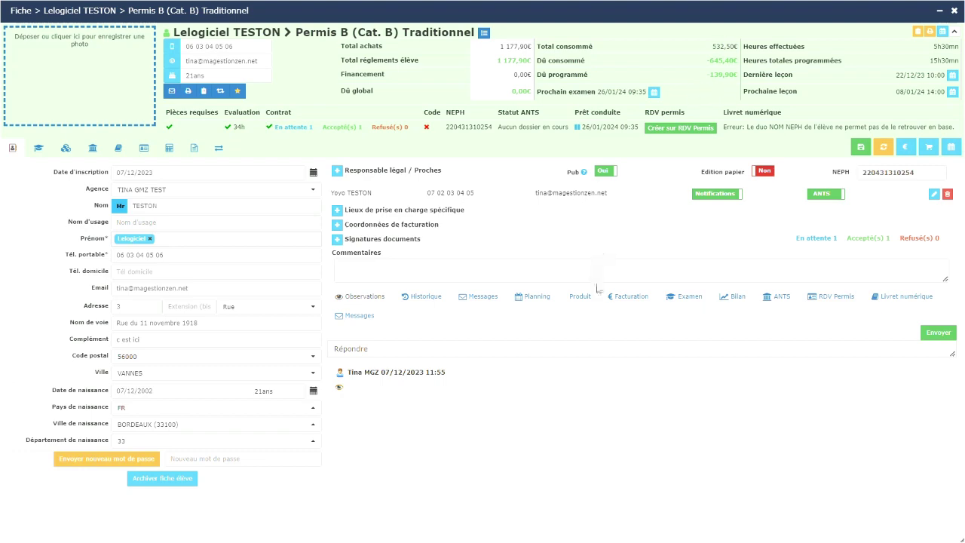
click(144, 148)
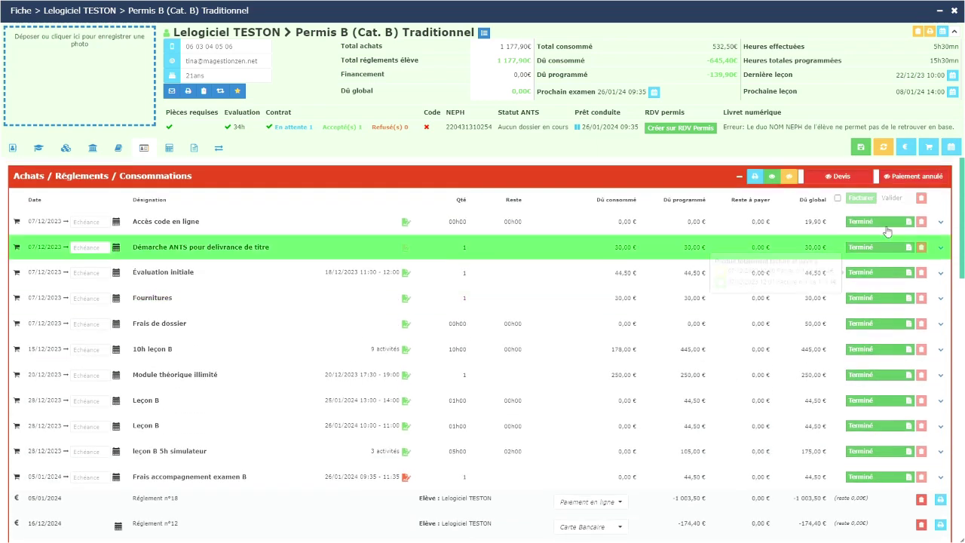
scroll(292, 320, down, 2)
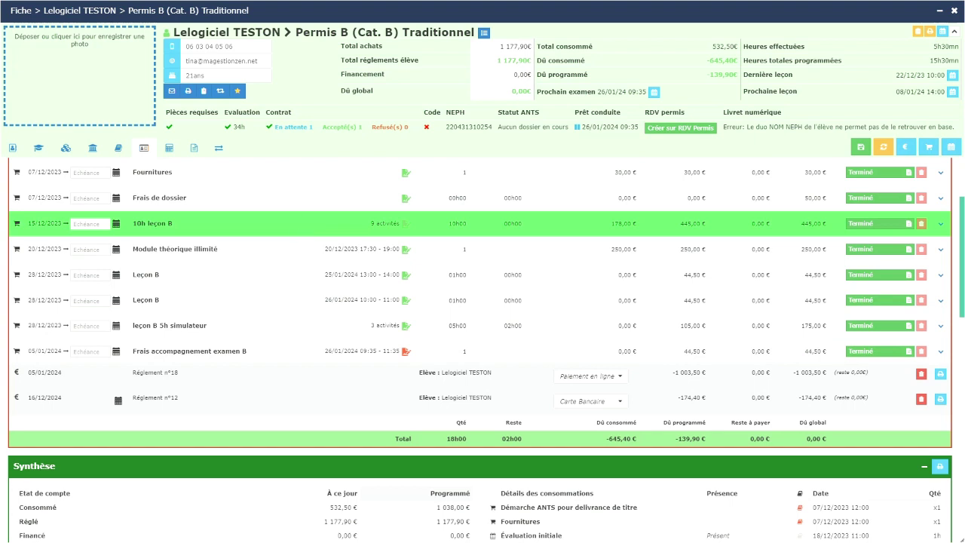
scroll(294, 224, up, 1)
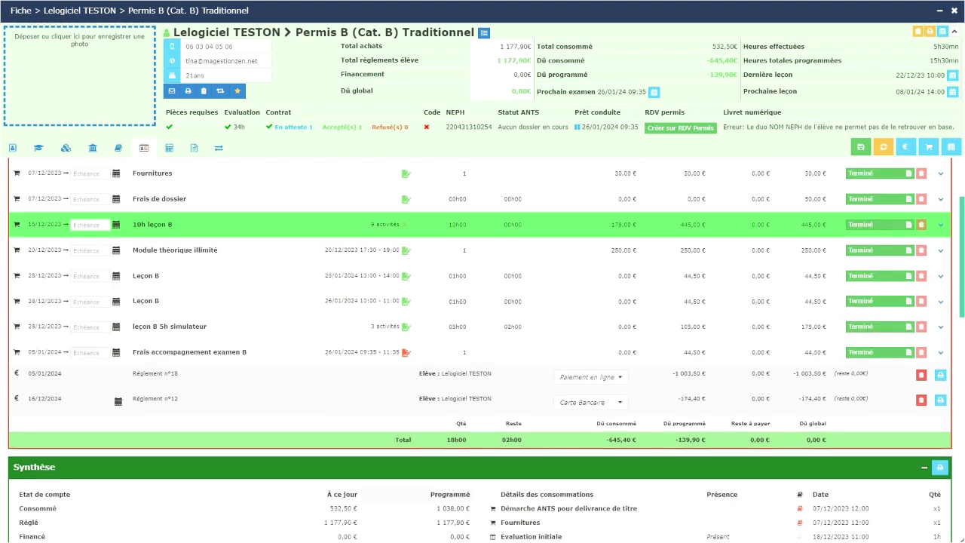
scroll(298, 234, up, 2)
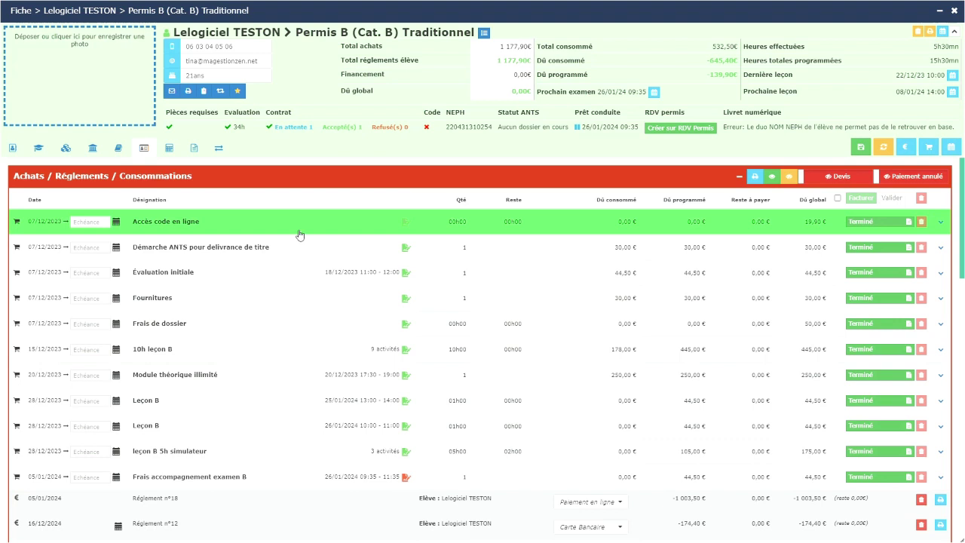
click(169, 149)
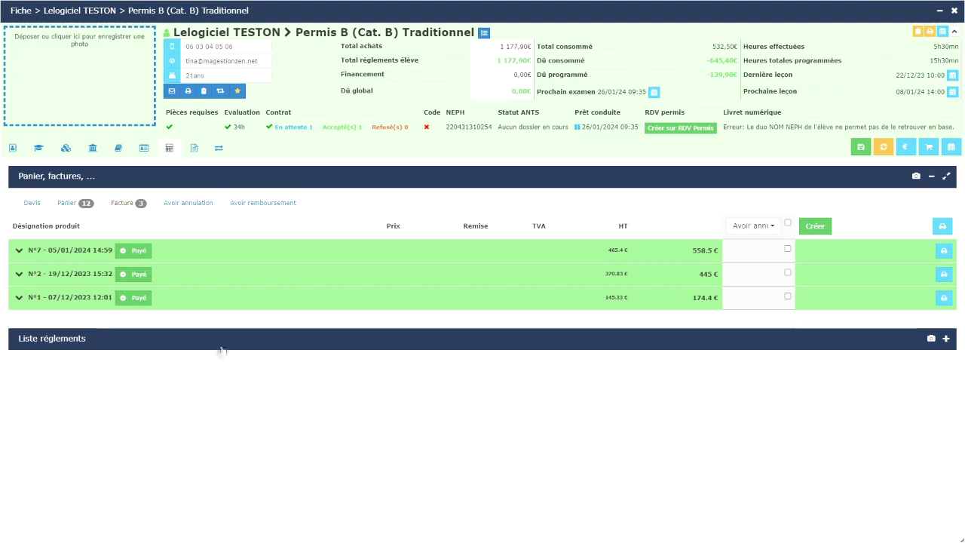
click(143, 147)
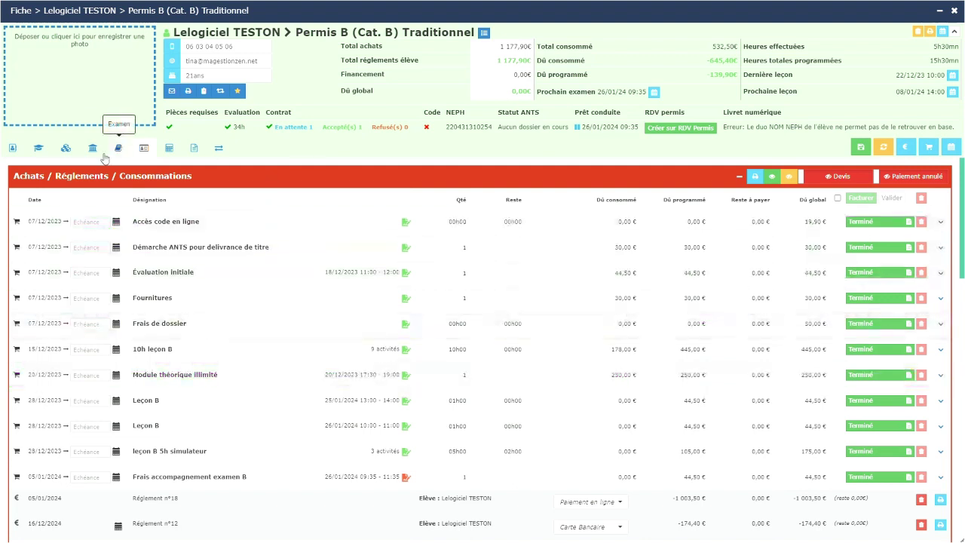
Try to create one refund credit note (Avoir remboursement) covering all of the student's invoices at once
click(169, 148)
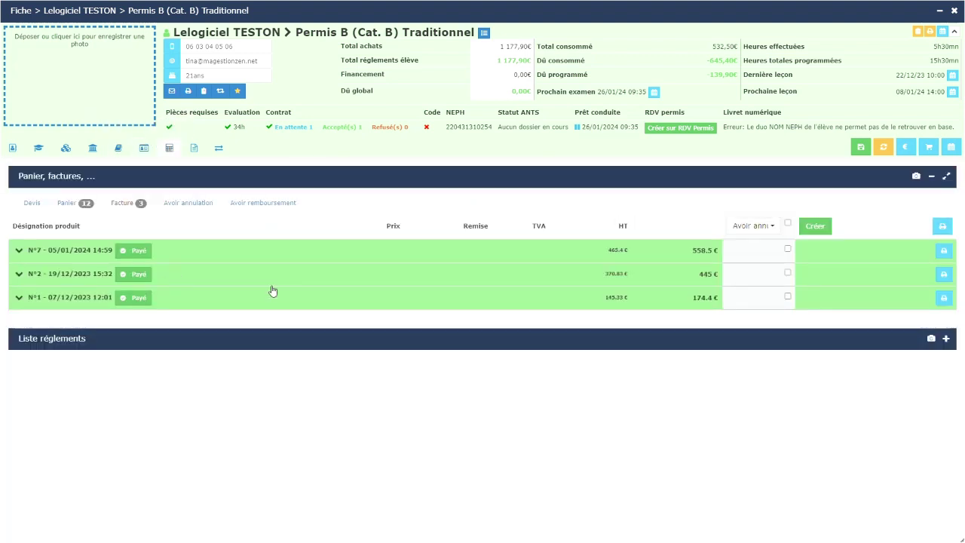
click(788, 223)
click(766, 226)
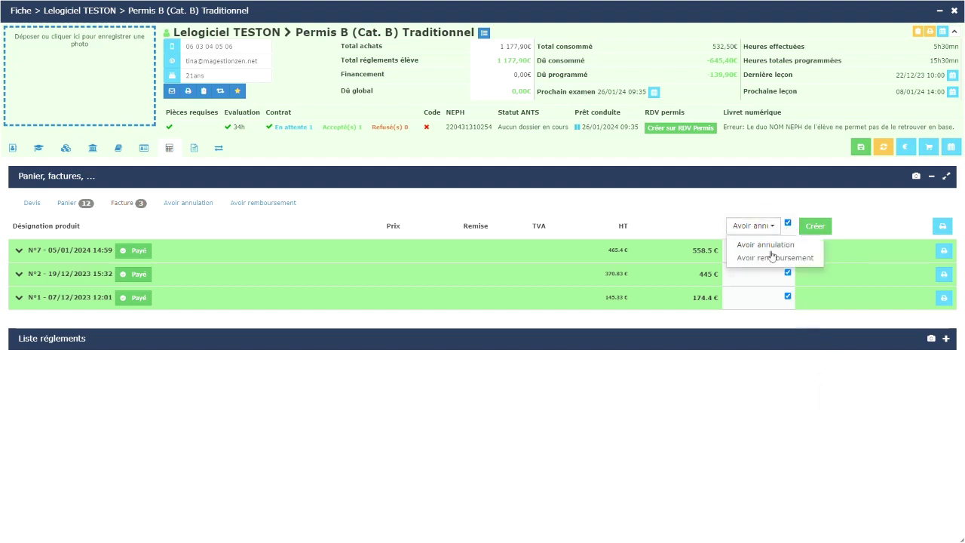
click(771, 259)
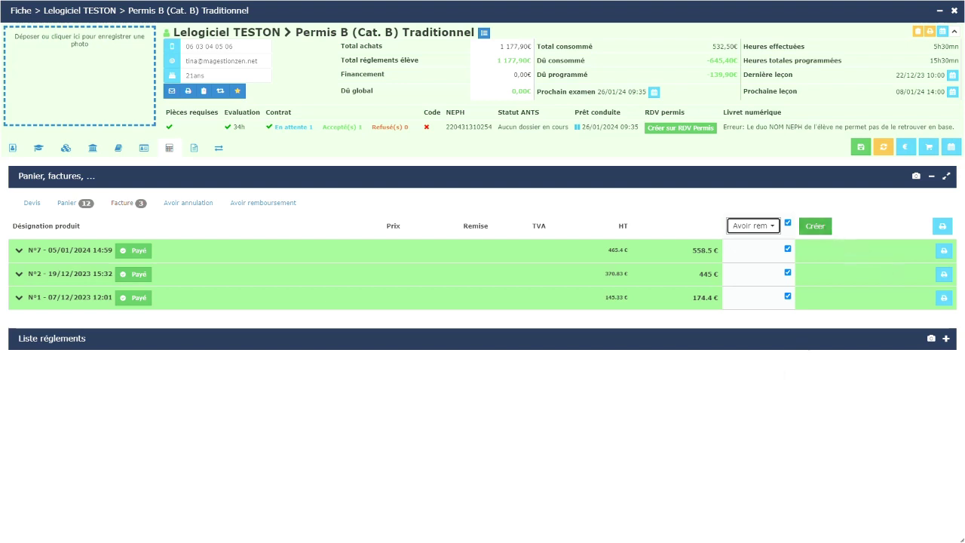
click(821, 230)
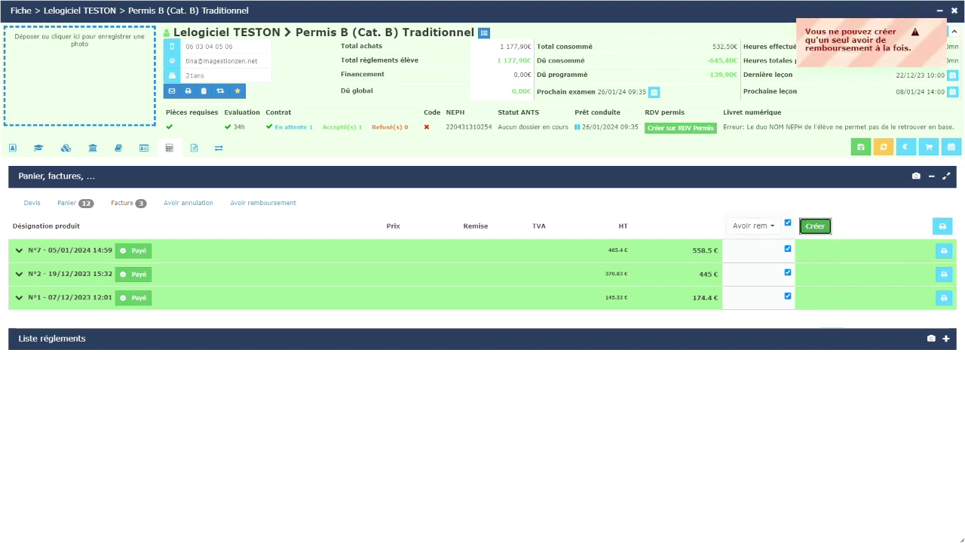
Limit the selection to invoice n°7 of 05/01/2024 and create its refund credit note
click(788, 273)
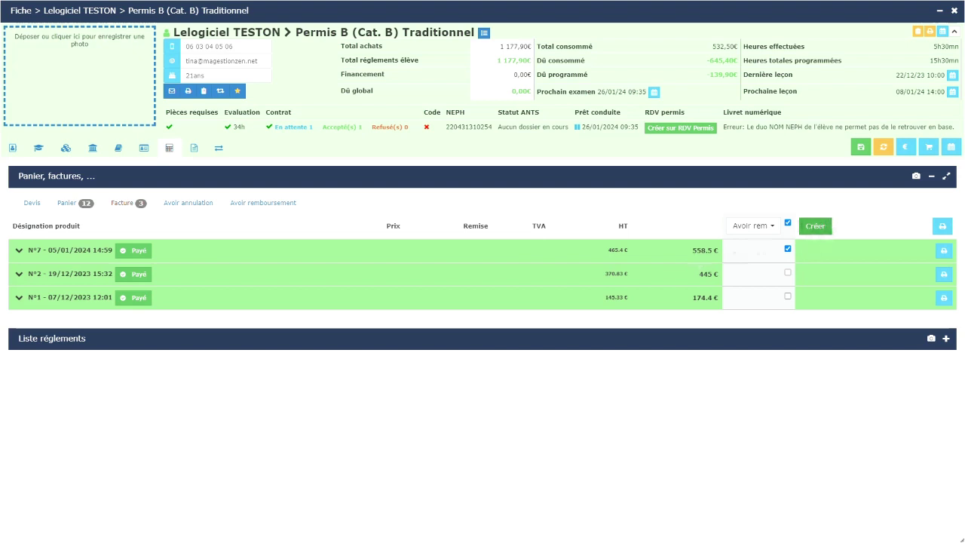
click(815, 226)
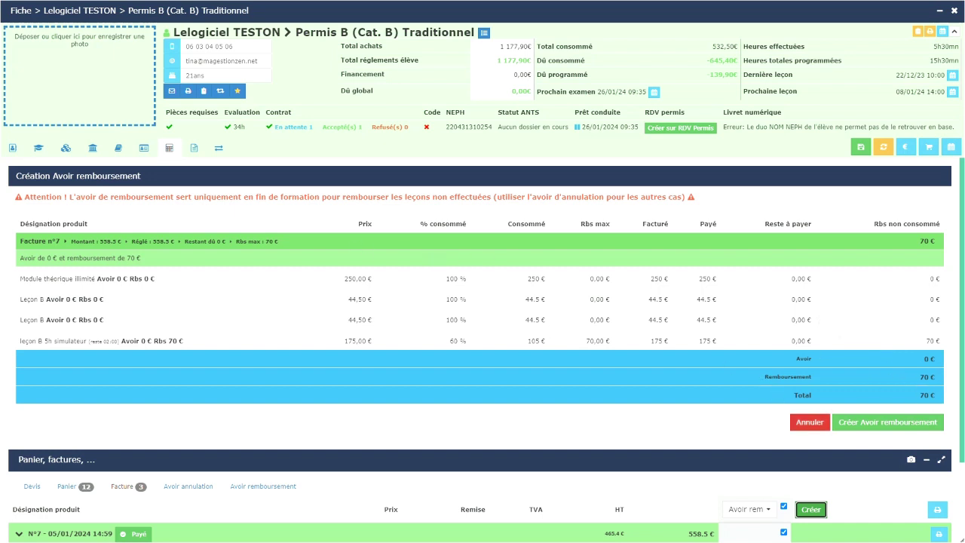
click(893, 422)
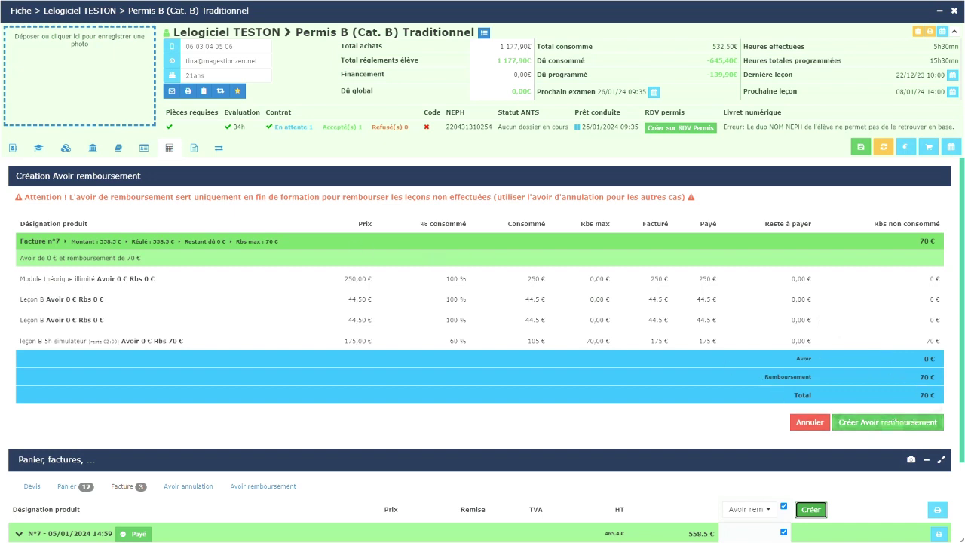
click(873, 424)
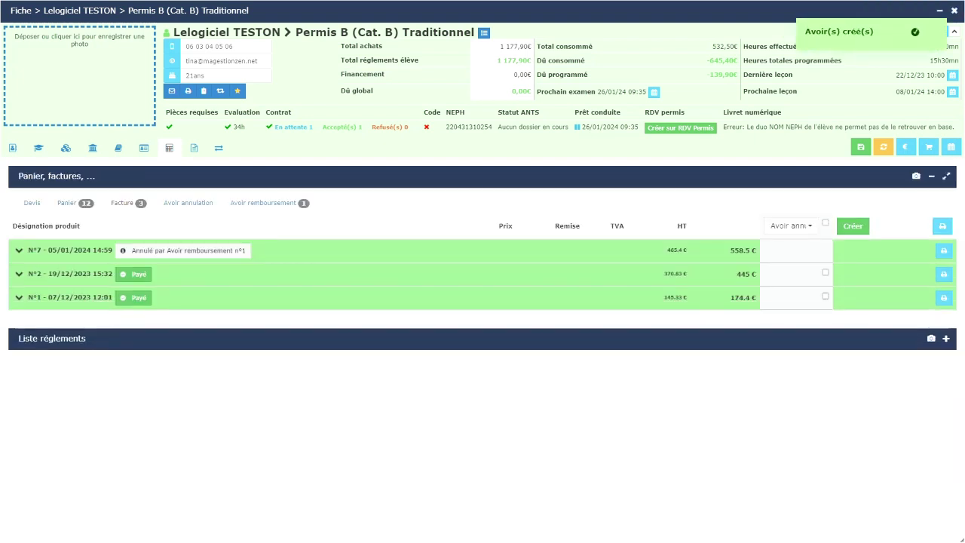
Preview a cancellation credit note and a refund credit note for invoice n°2, cancelling both without creating them
click(825, 273)
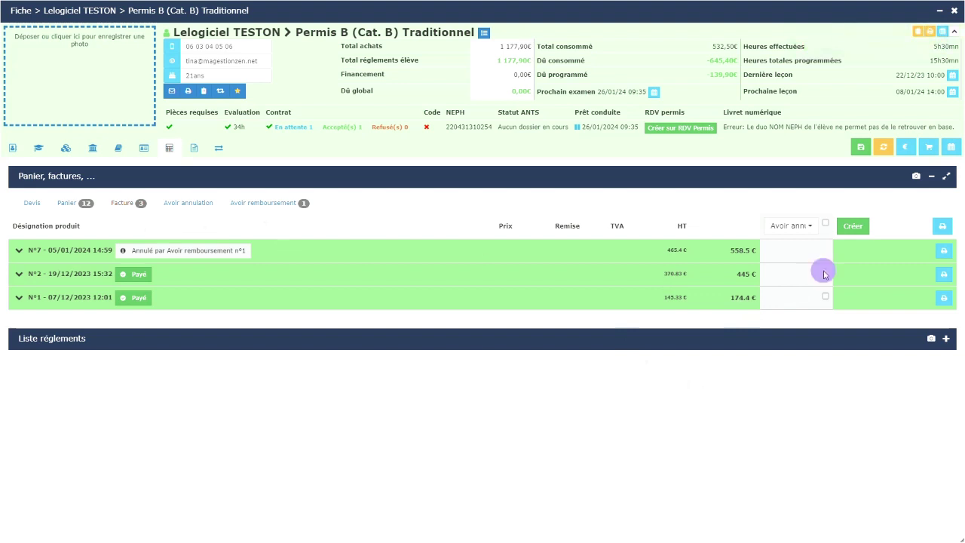
click(857, 231)
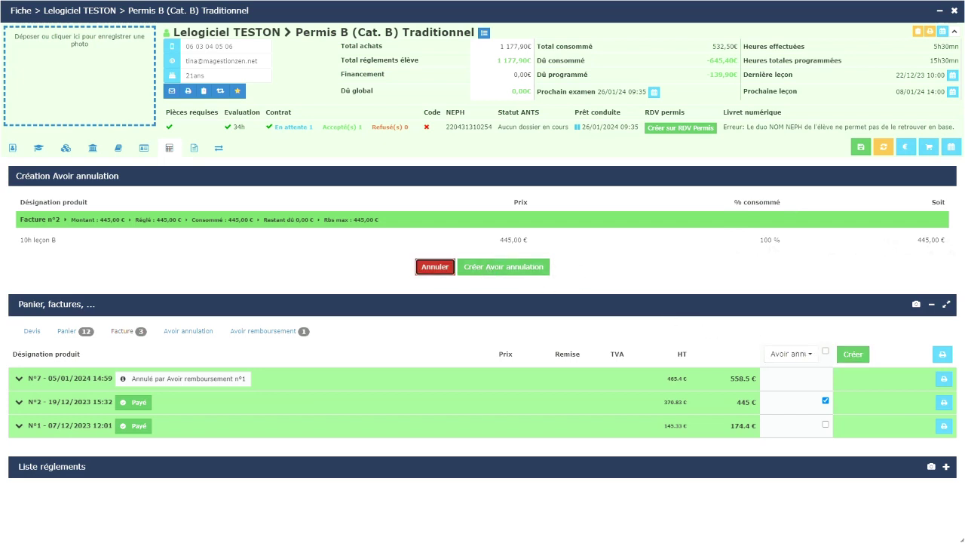
click(435, 267)
click(790, 226)
click(792, 256)
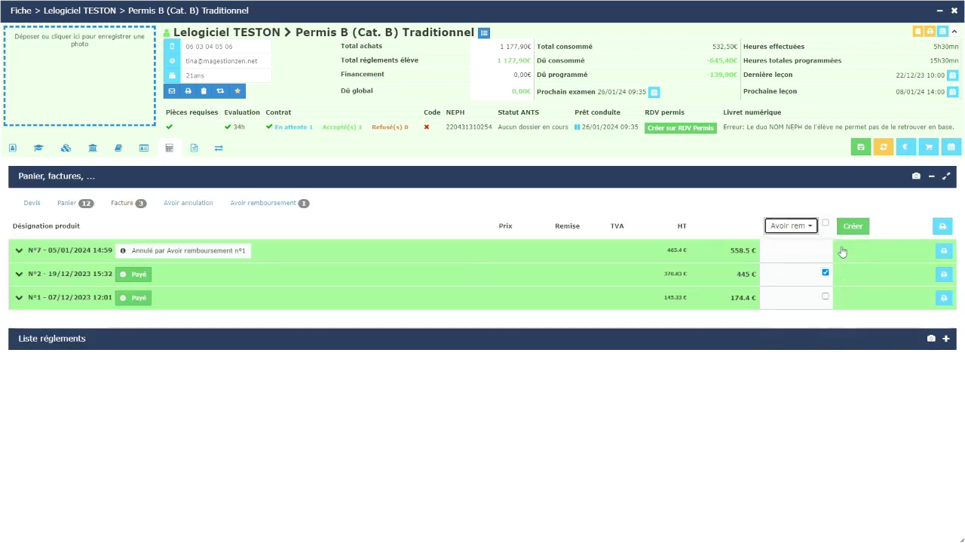
click(858, 231)
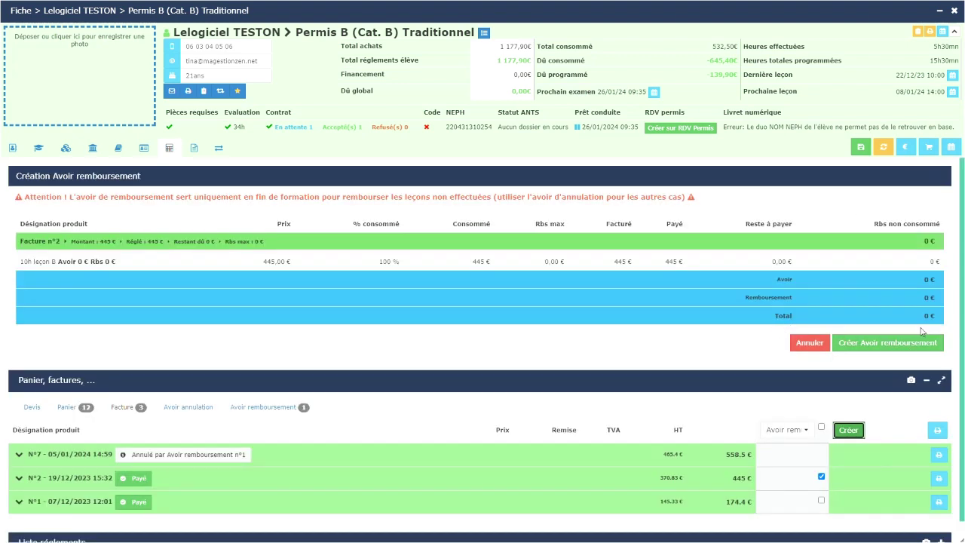
click(805, 344)
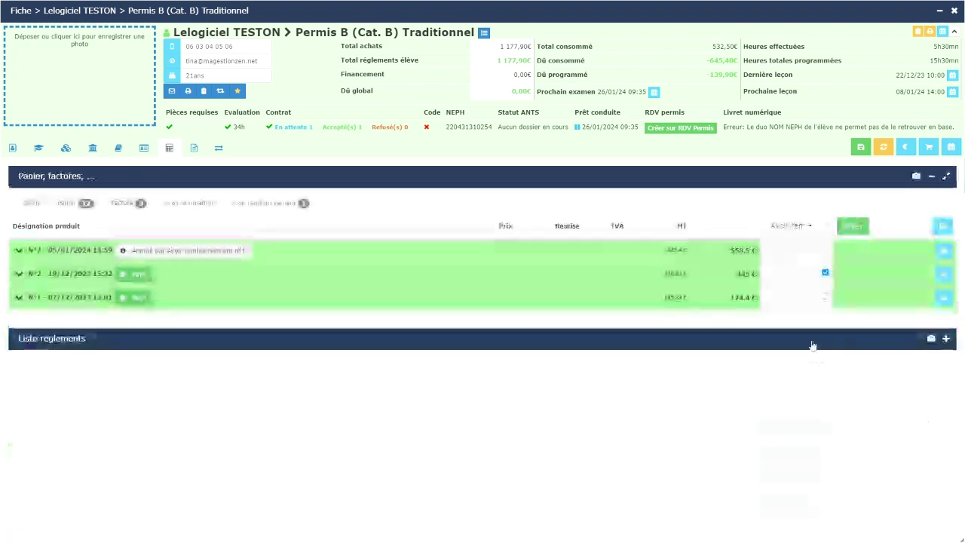
Try to create a refund credit note for invoice n°1 of 07/12/2023 only
click(825, 297)
click(824, 273)
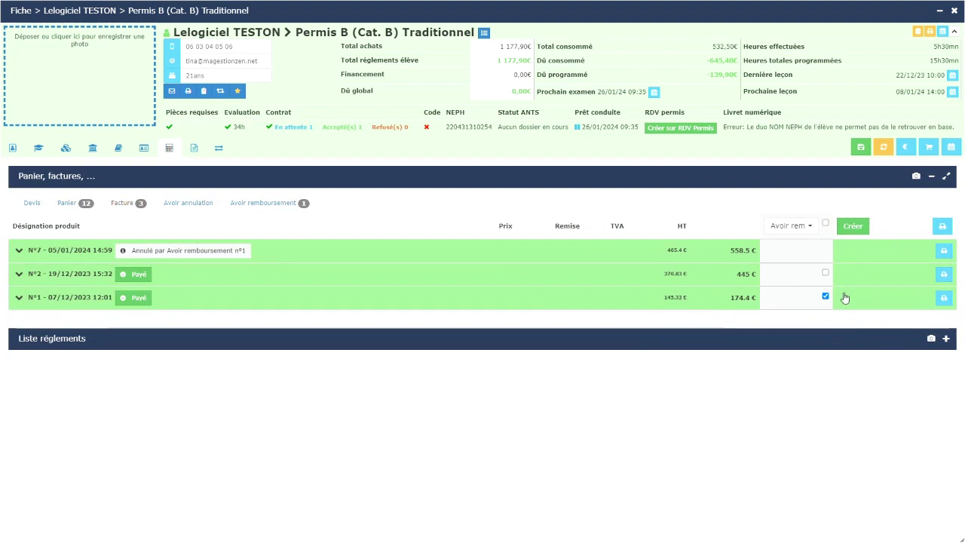
click(855, 227)
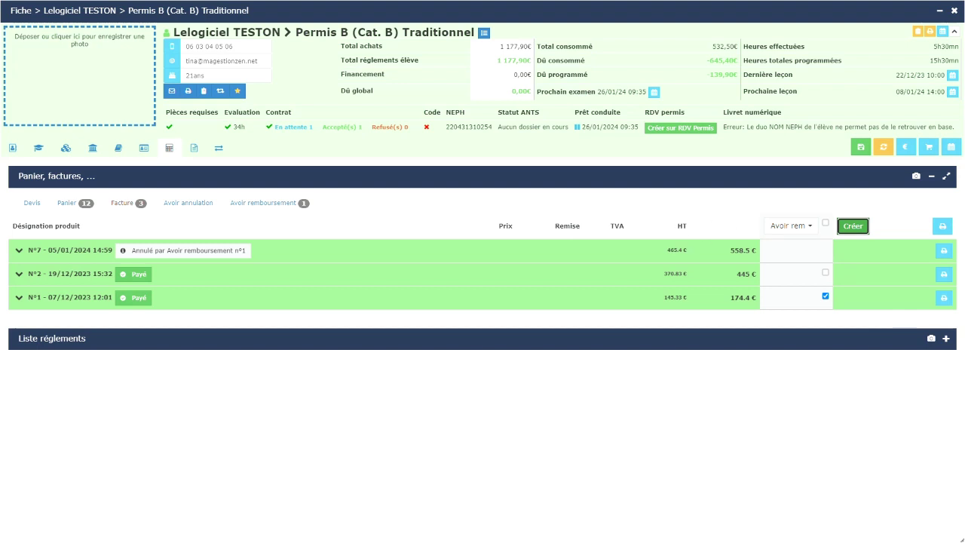
click(824, 297)
click(804, 230)
click(801, 257)
click(825, 296)
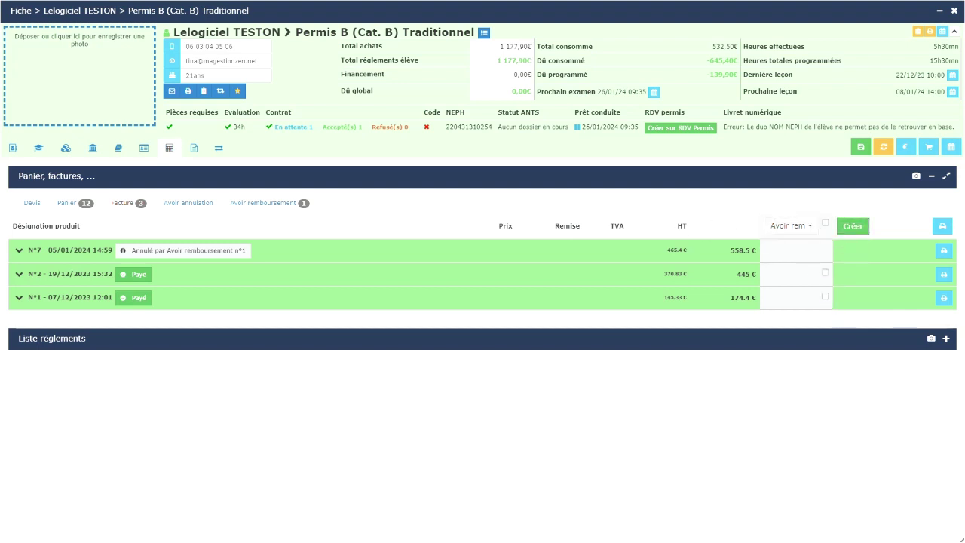
click(825, 296)
click(855, 226)
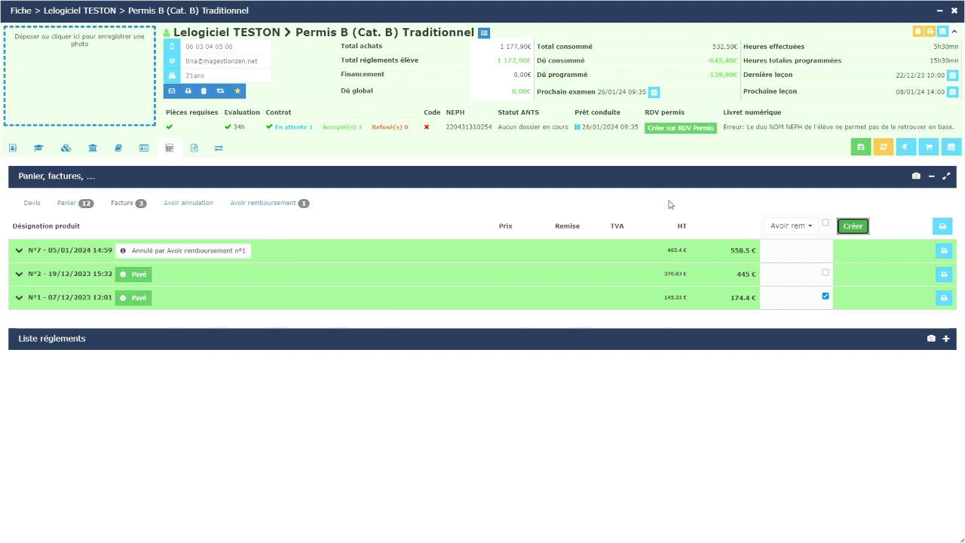
View the student's refund credit note and save the file
click(274, 208)
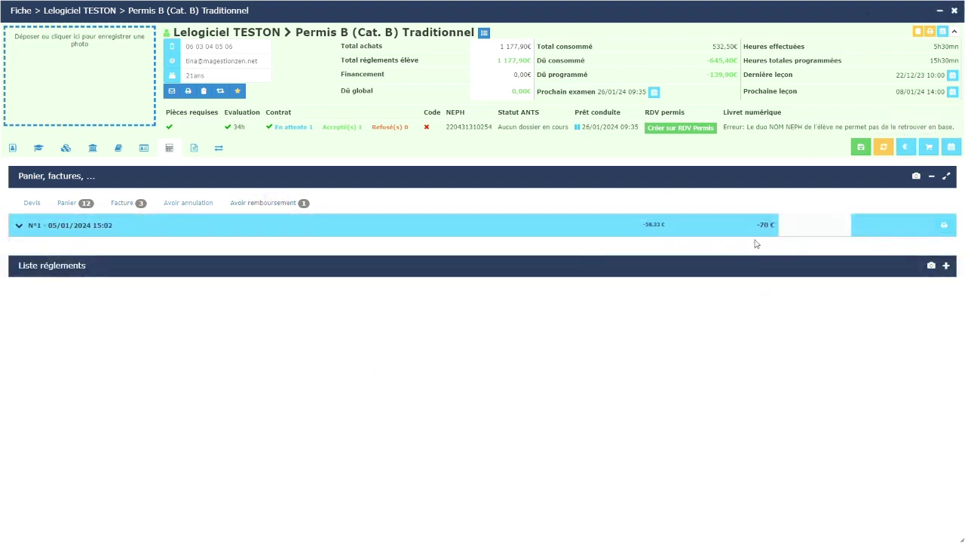
click(862, 148)
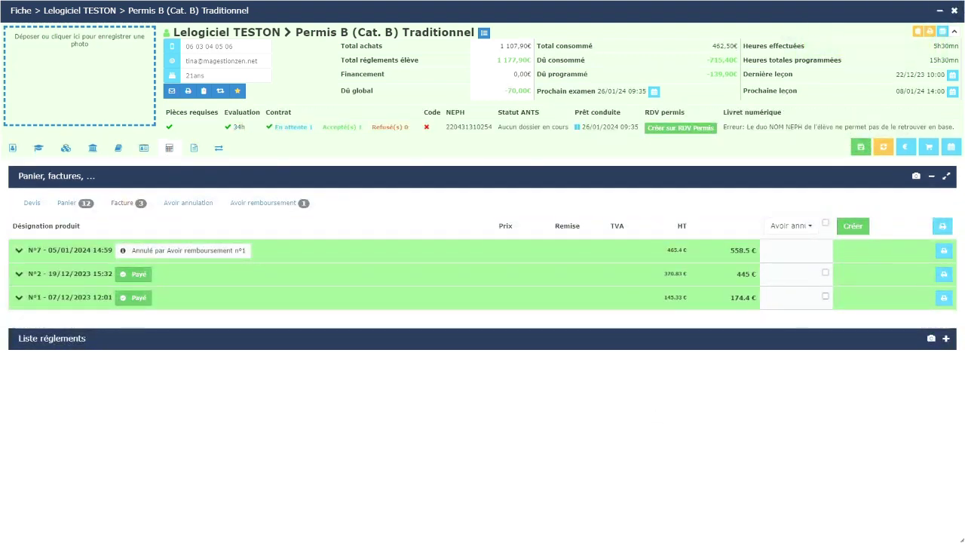
Go back to the purchases and payments and start a new payment entry of 70 €
click(142, 148)
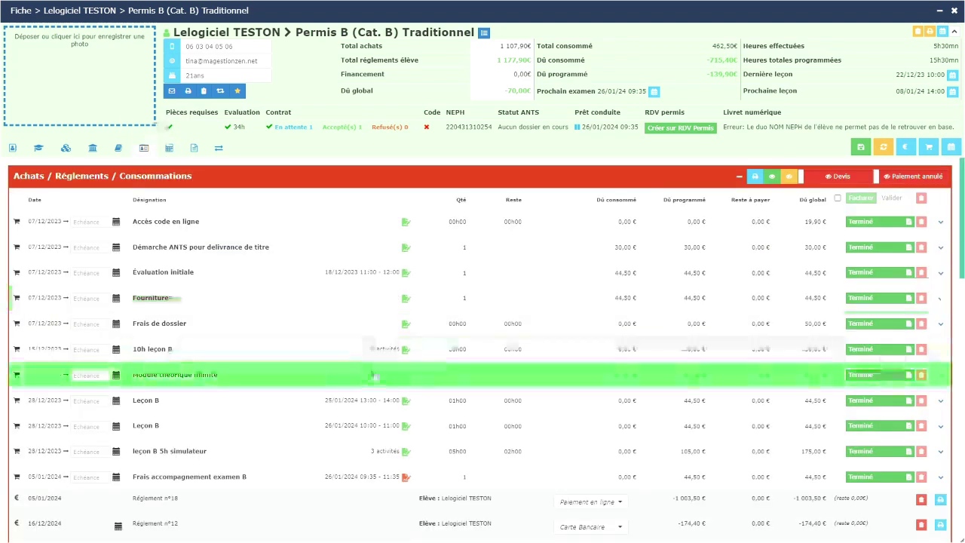
scroll(684, 294, down, 3)
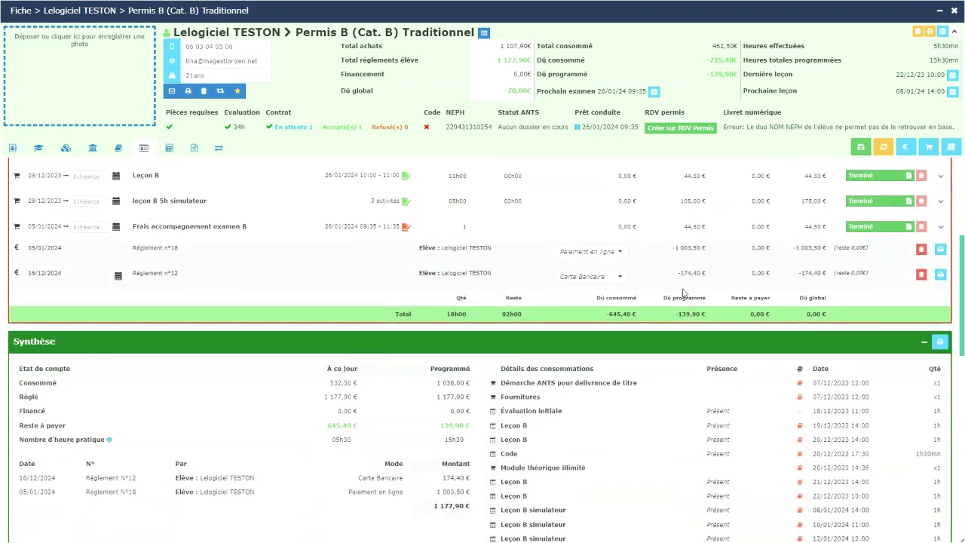
scroll(683, 294, up, 2)
scroll(684, 294, up, 2)
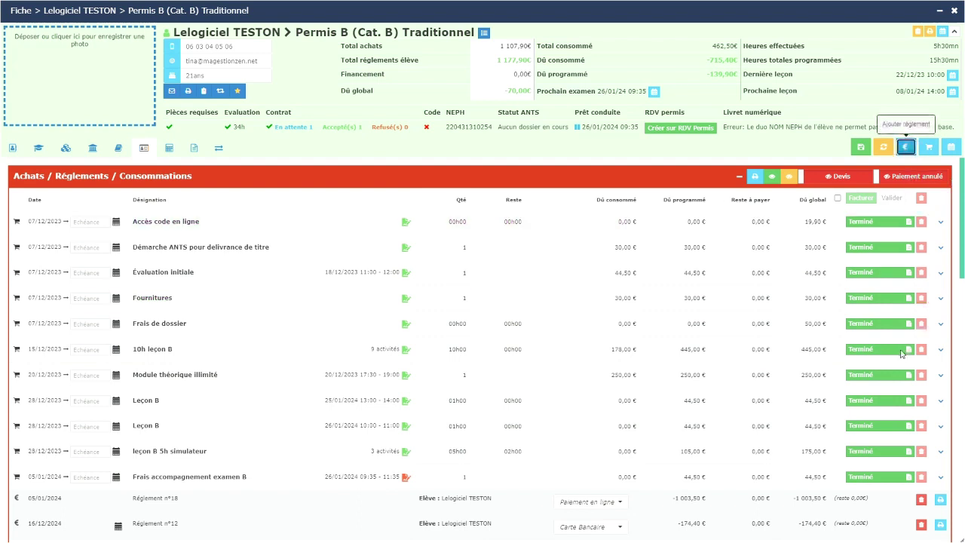
click(905, 147)
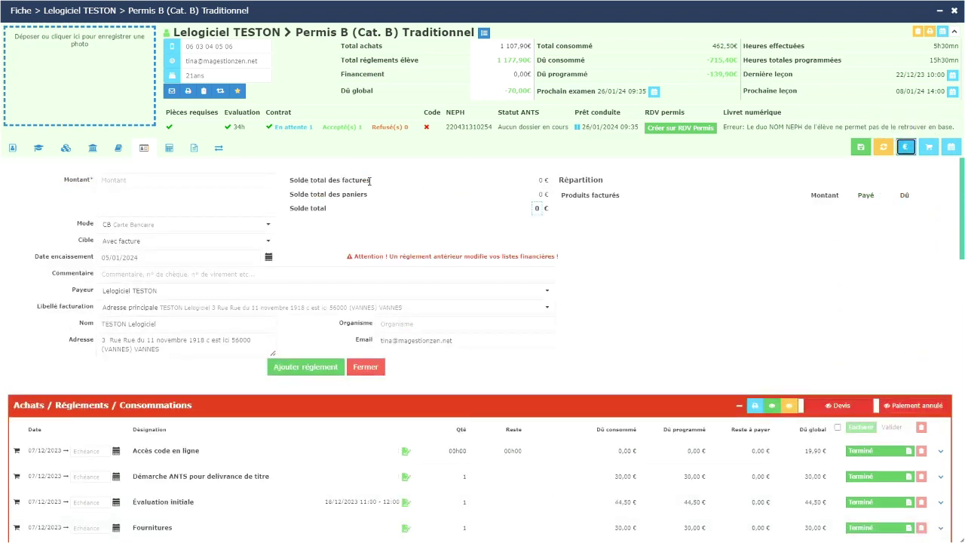
click(259, 180)
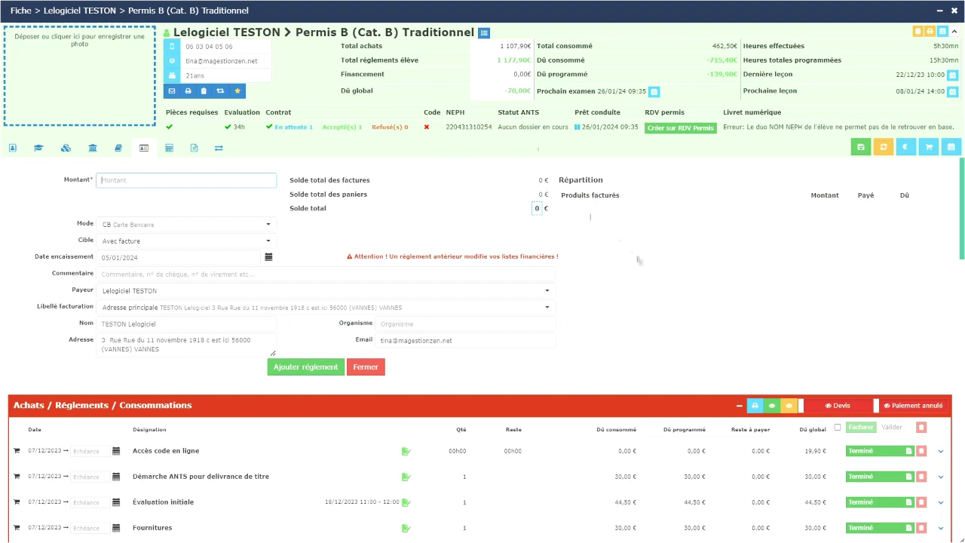
text(70)
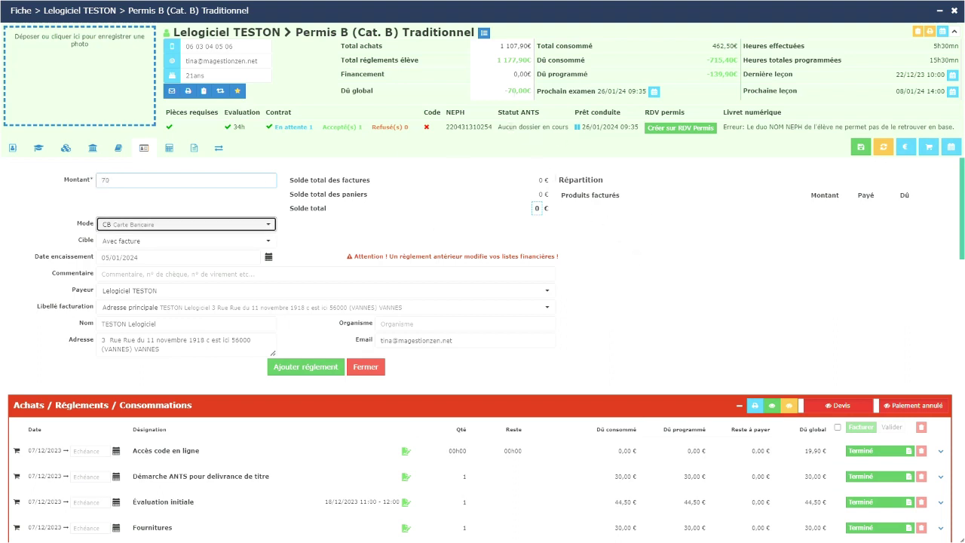
Set the payment's target to Remboursement and its refund method to RBVIR Remboursement virement
click(253, 224)
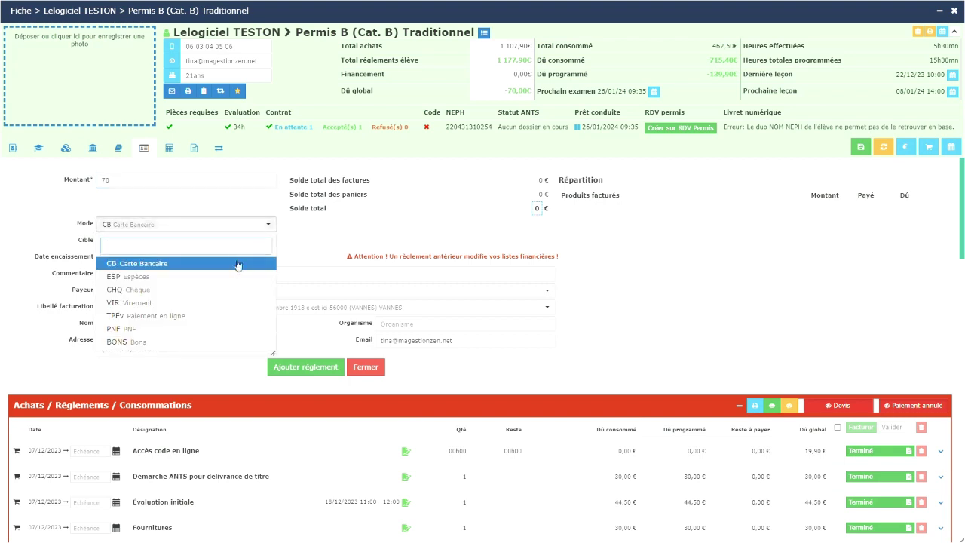
click(36, 216)
click(185, 241)
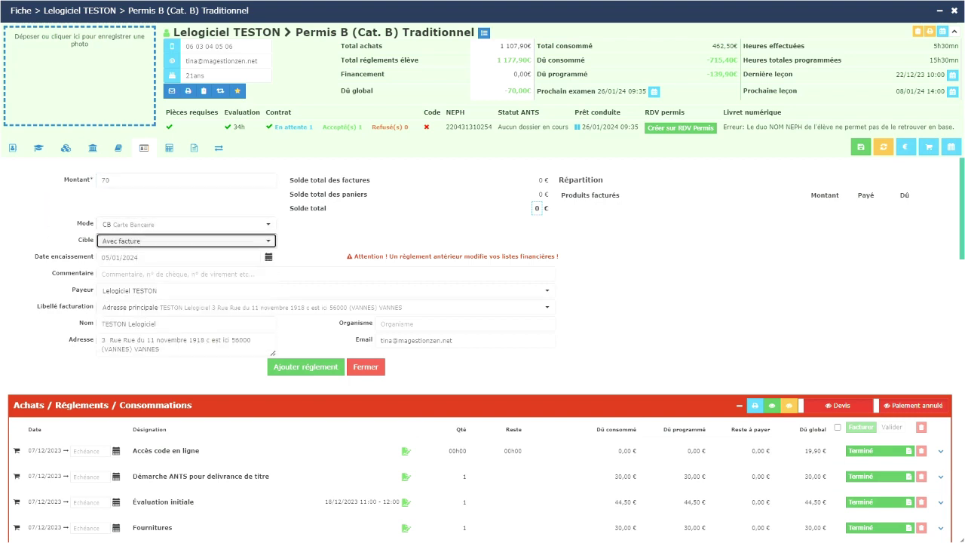
click(135, 284)
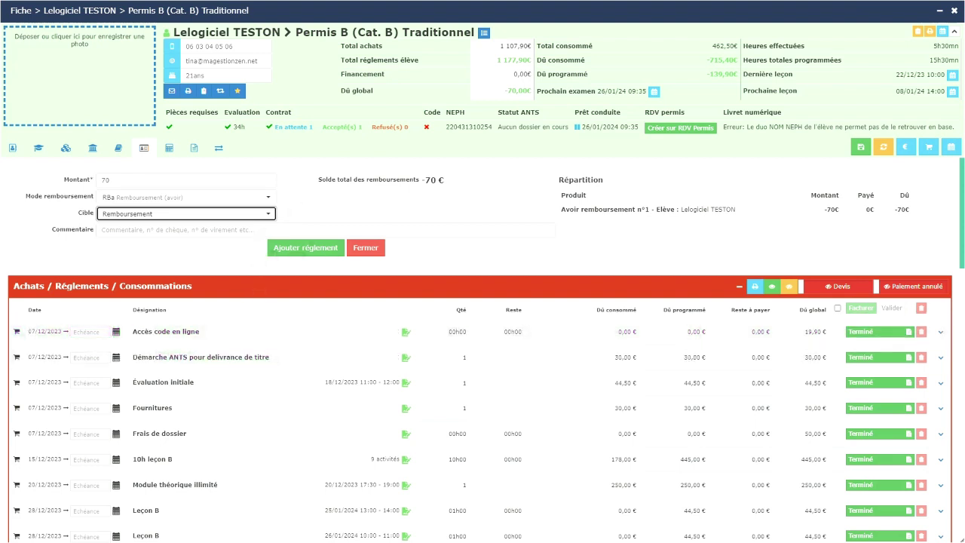
click(270, 215)
click(134, 257)
click(269, 198)
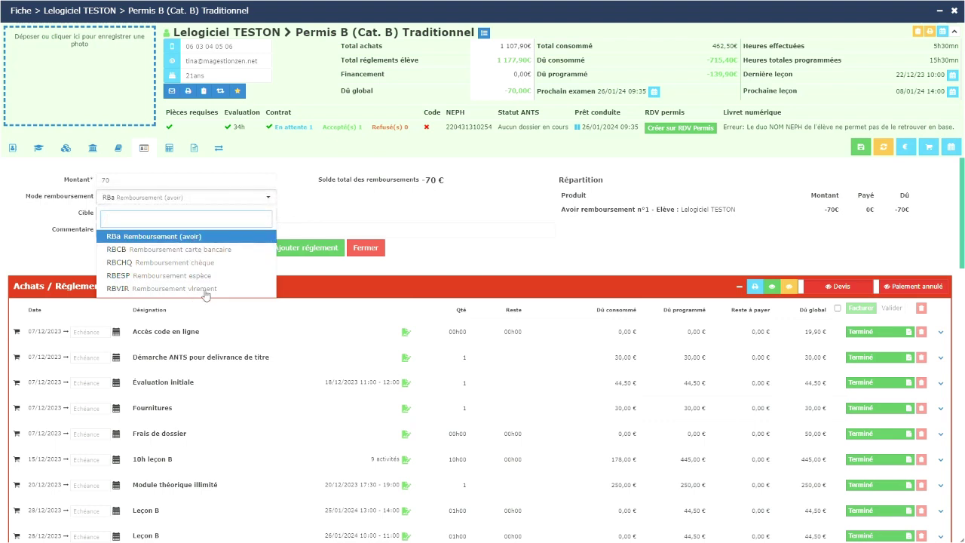
click(204, 289)
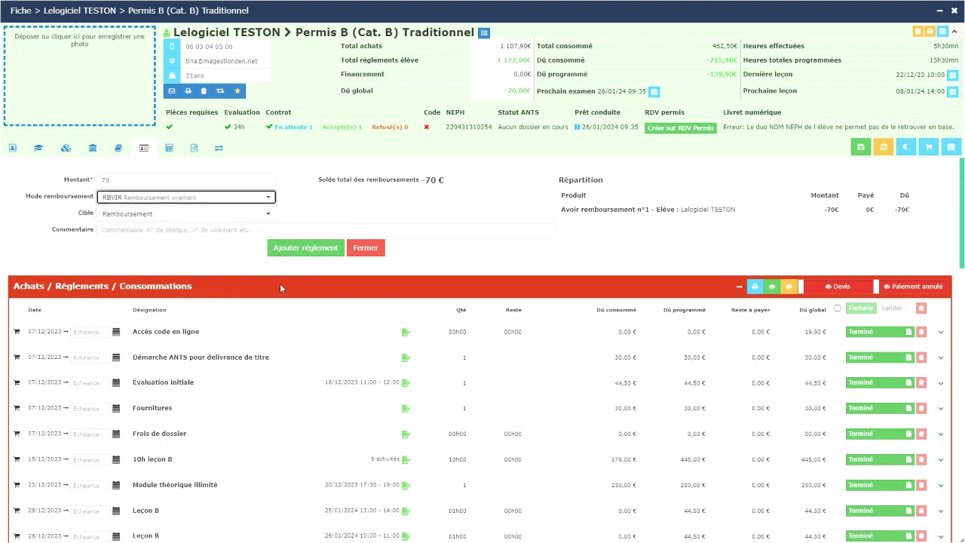
Enter the comment "Trop perçu" and add the refund payment to the student's account
click(171, 233)
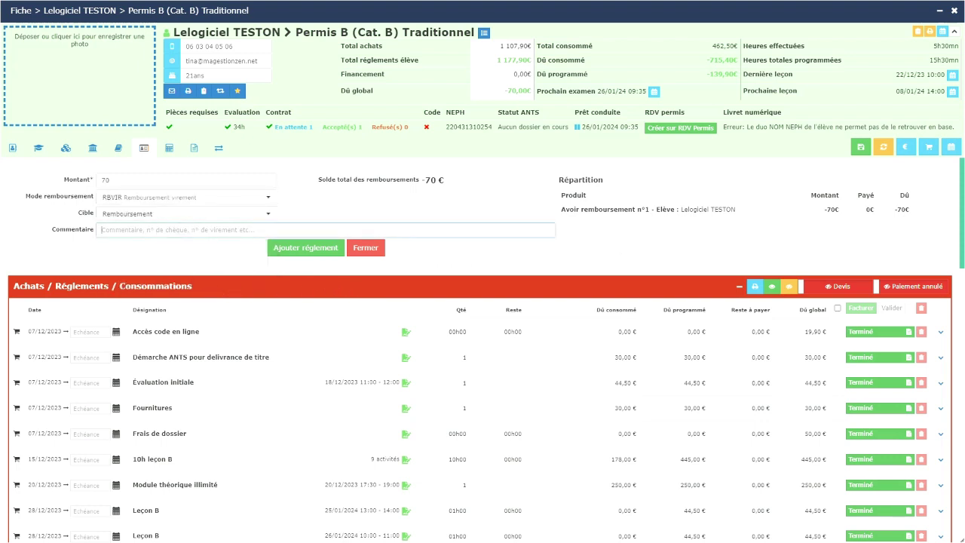
text(TROP PER)
key(BackSpace)
key(BackSpace)
key(BackSpace)
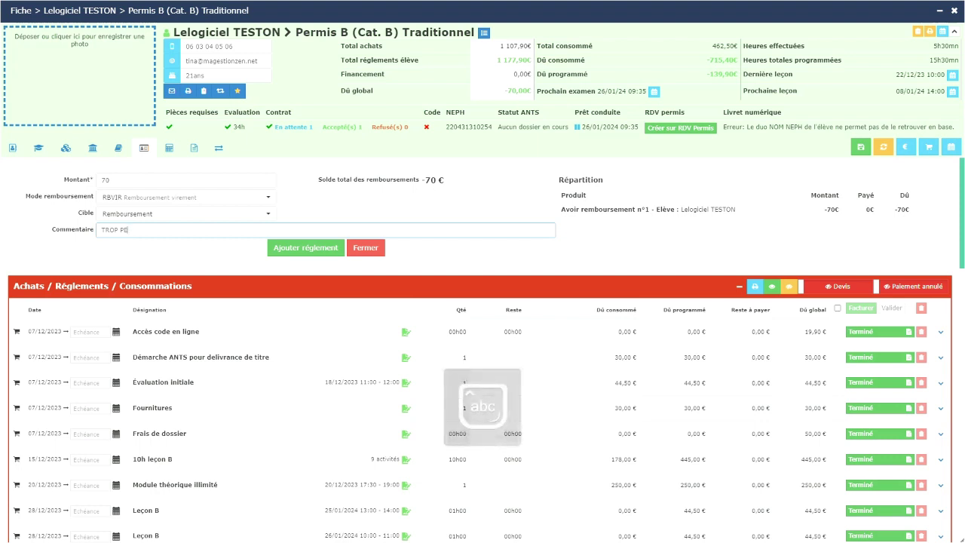
click(625, 252)
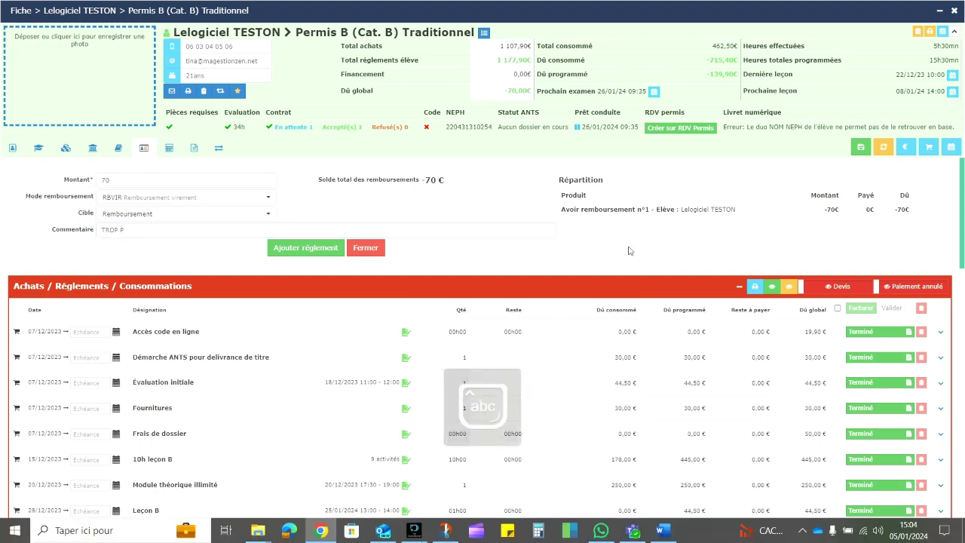
click(173, 230)
key(BackSpace)
key(BackSpace)
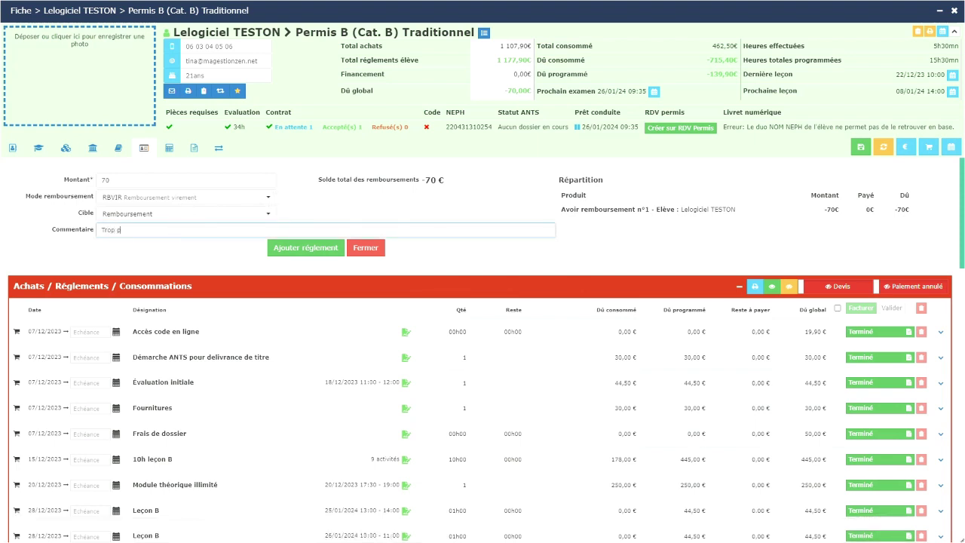
text(rçu)
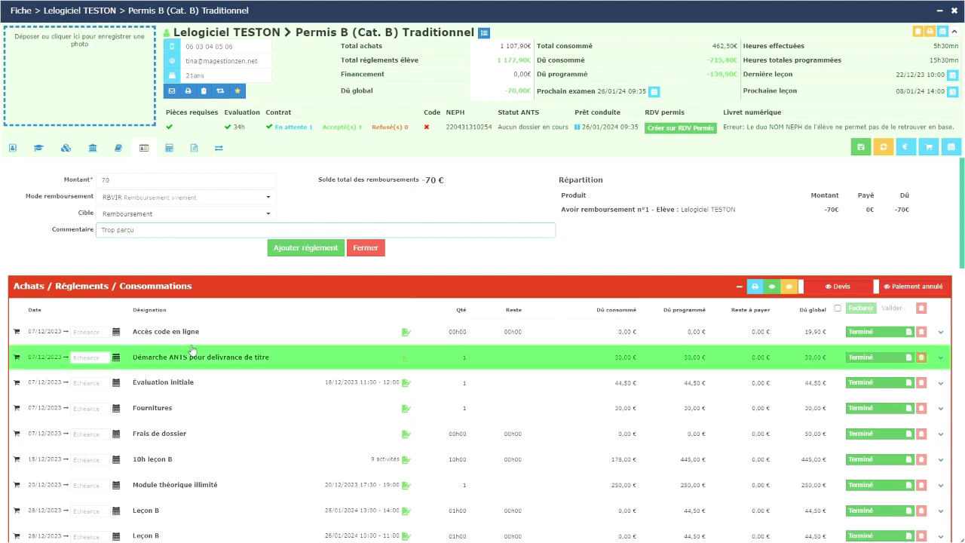
click(289, 253)
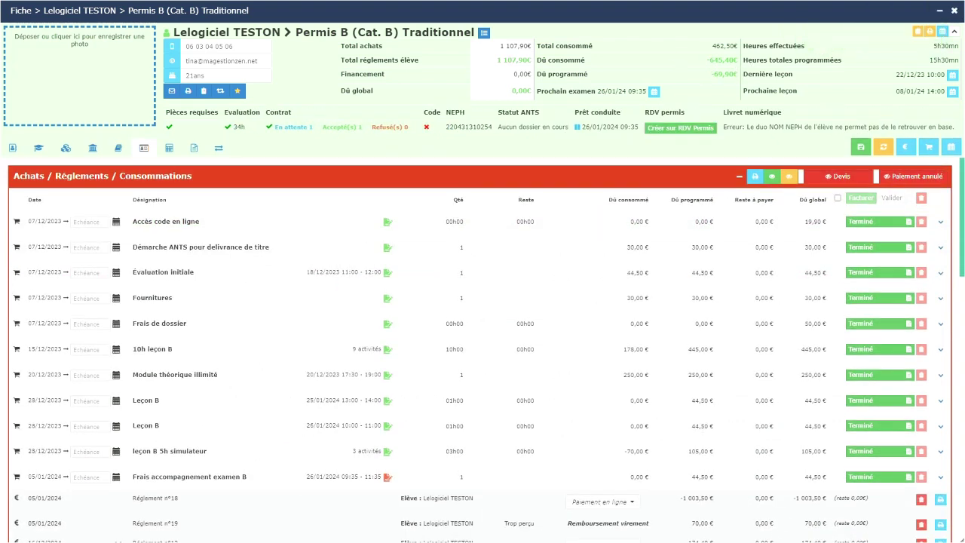
Save the student's file and review its payment lines and account summary
click(859, 148)
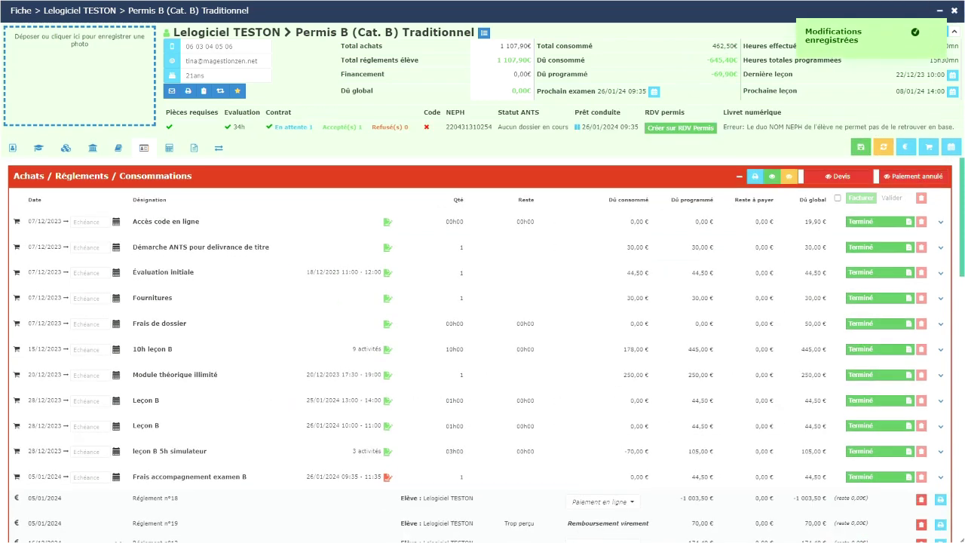
scroll(717, 321, down, 3)
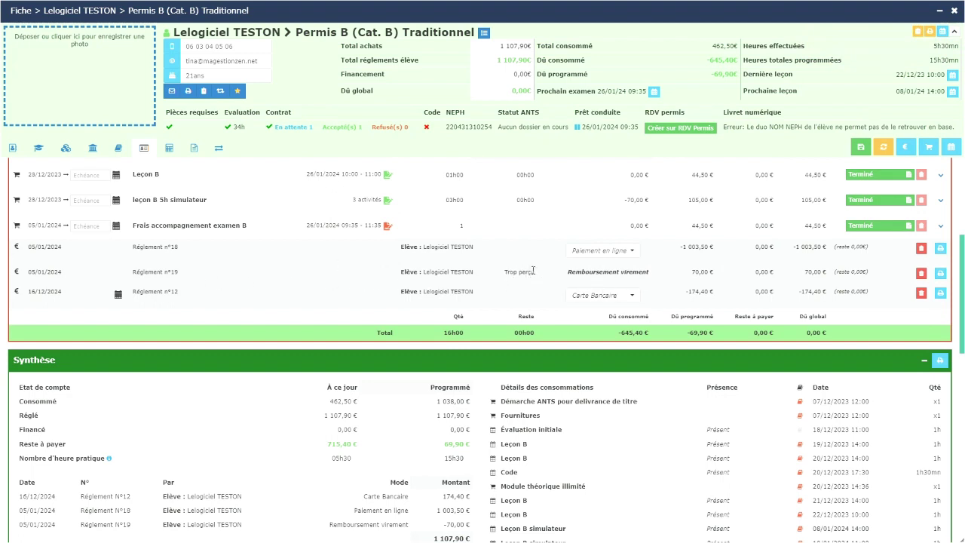
scroll(653, 270, up, 5)
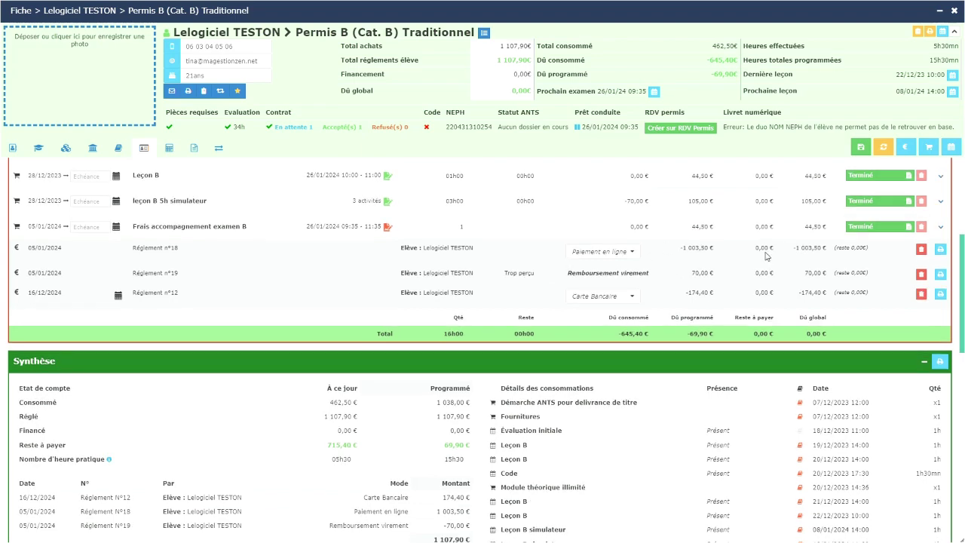